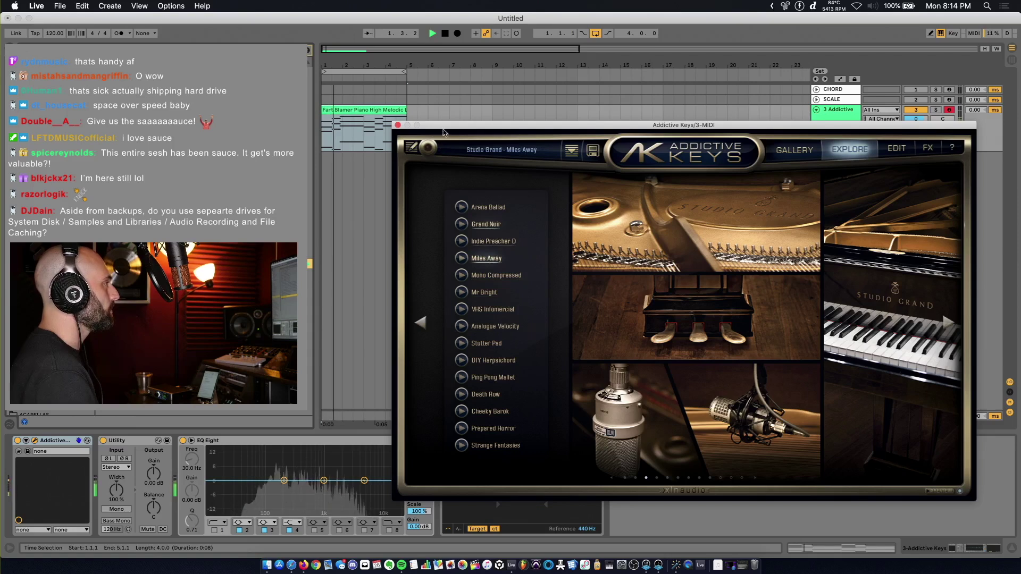
# Step: Close the instrument window, move the piano MIDI clip to start at bar 5, and consolidate bars 1 to 9 into one clip
pyautogui.click(398, 129)
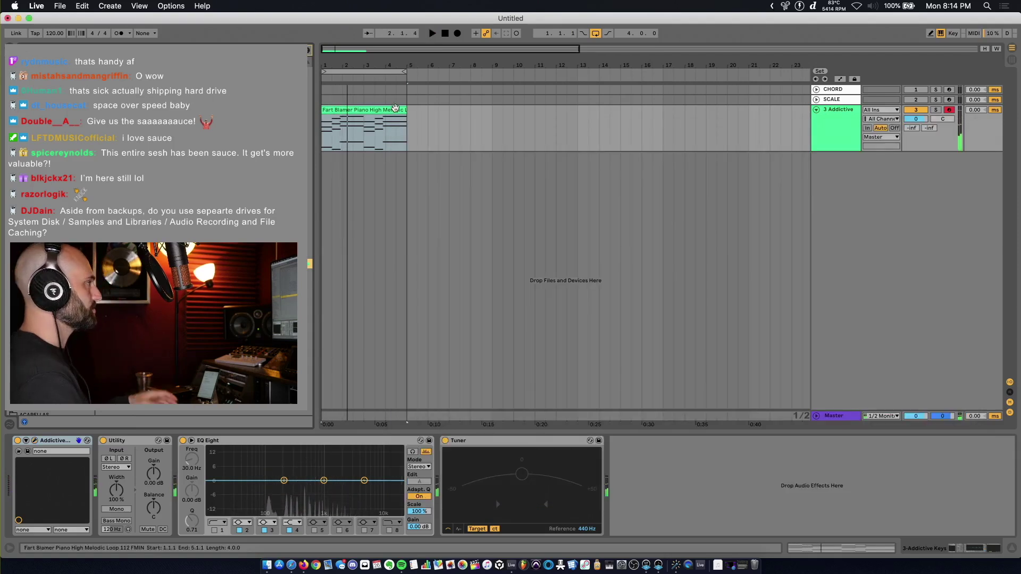
pyautogui.press('space')
pyautogui.click(376, 112)
pyautogui.moveTo(374, 111); pyautogui.dragTo(314, 123)
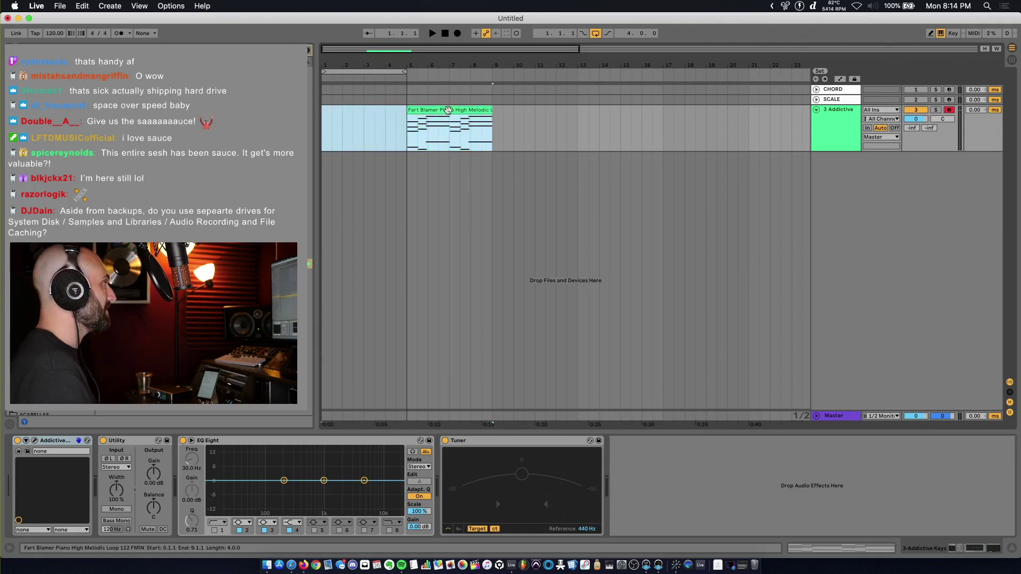
pyautogui.press('super+j')
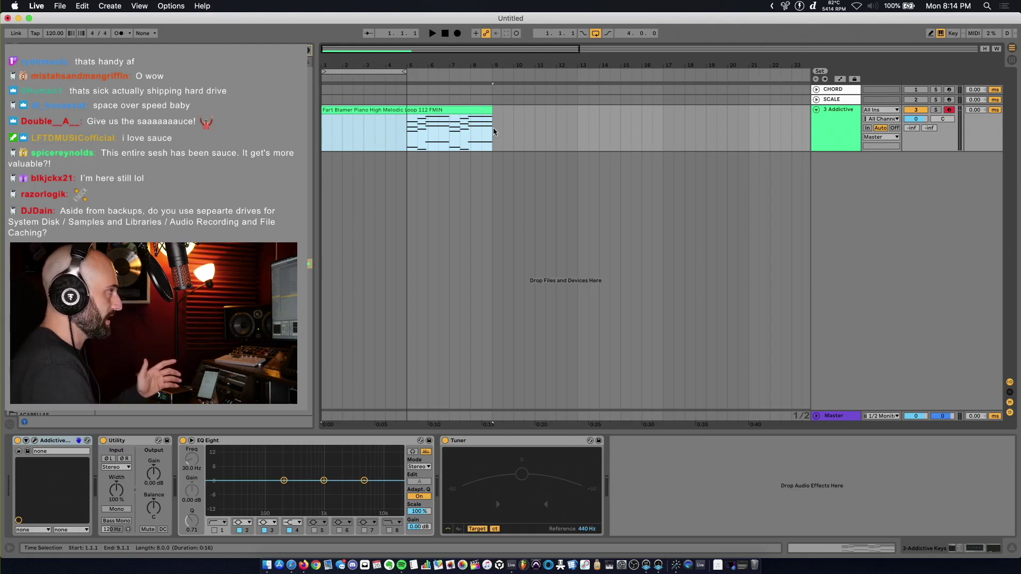
# Step: Flip all notes of the consolidated clip backwards into bars 1 to 5 by stretching them past their start, and audition the result
pyautogui.doubleClick(463, 108)
pyautogui.press('super+a')
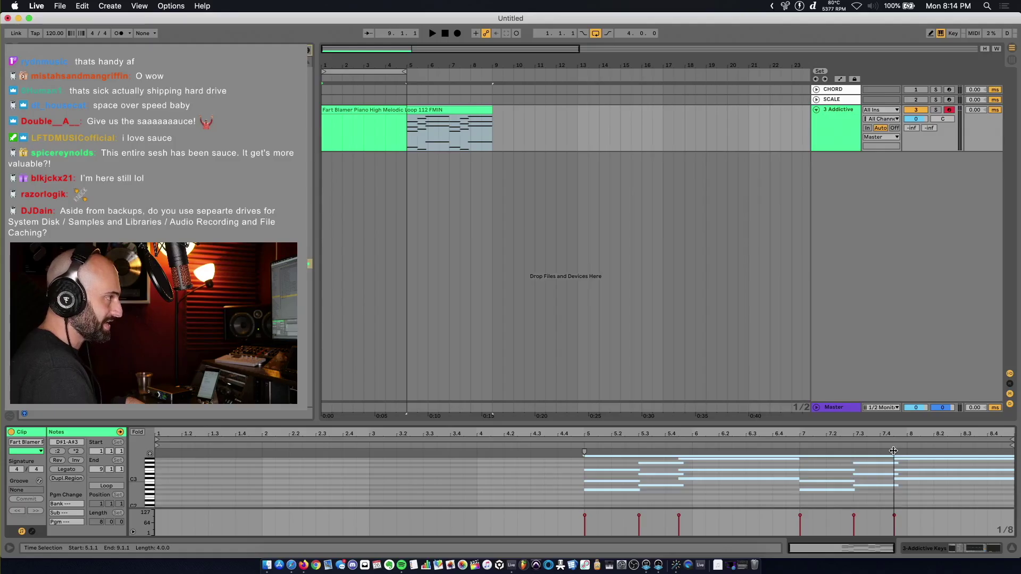
pyautogui.moveTo(893, 451); pyautogui.dragTo(155, 452)
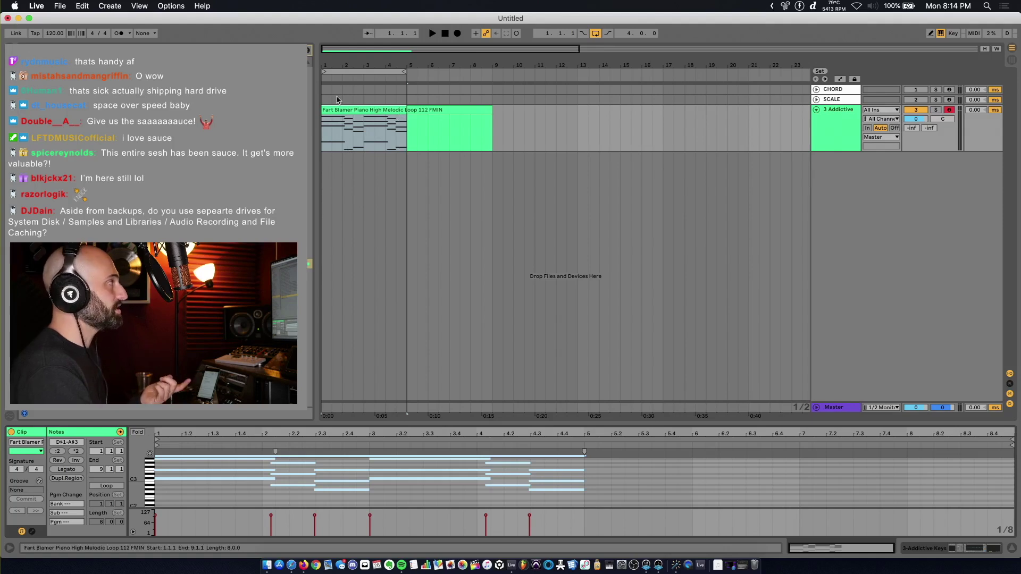
pyautogui.press('space')
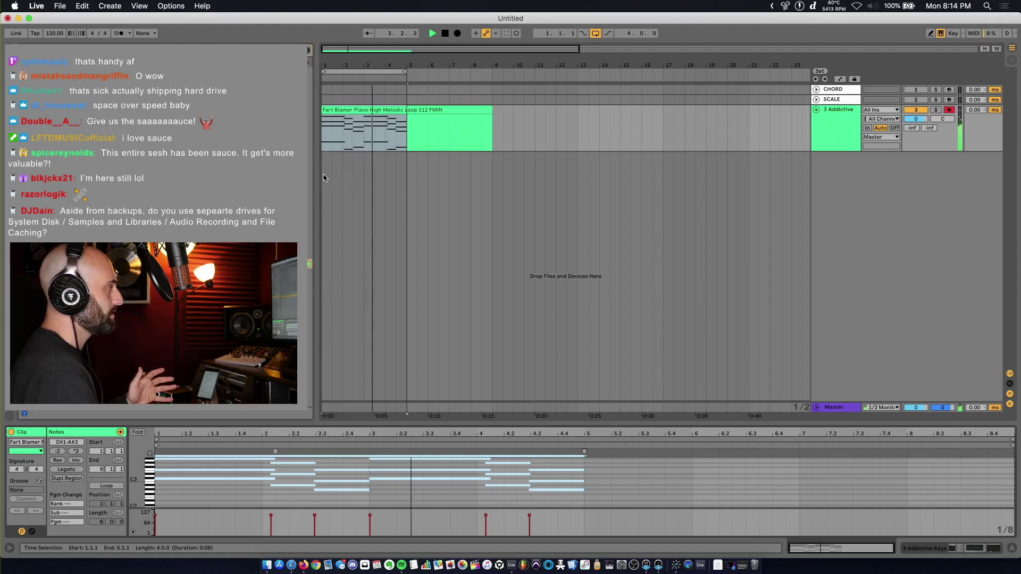
pyautogui.press('space')
# Step: Delete the clip portion after bar 5, and freeze and flatten the green Addictive Keys track to audio
pyautogui.moveTo(408, 130); pyautogui.dragTo(575, 138)
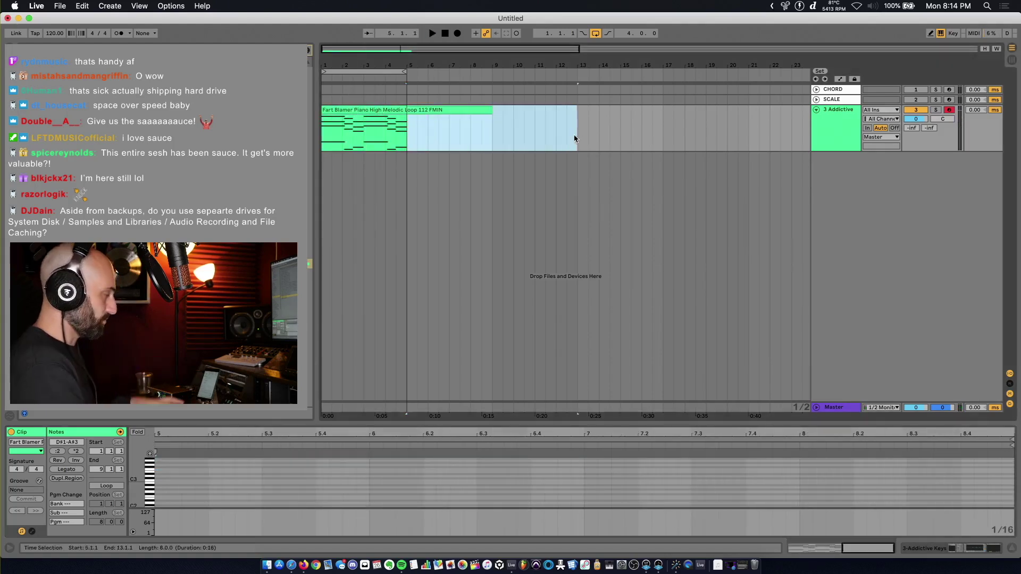
pyautogui.press('Delete')
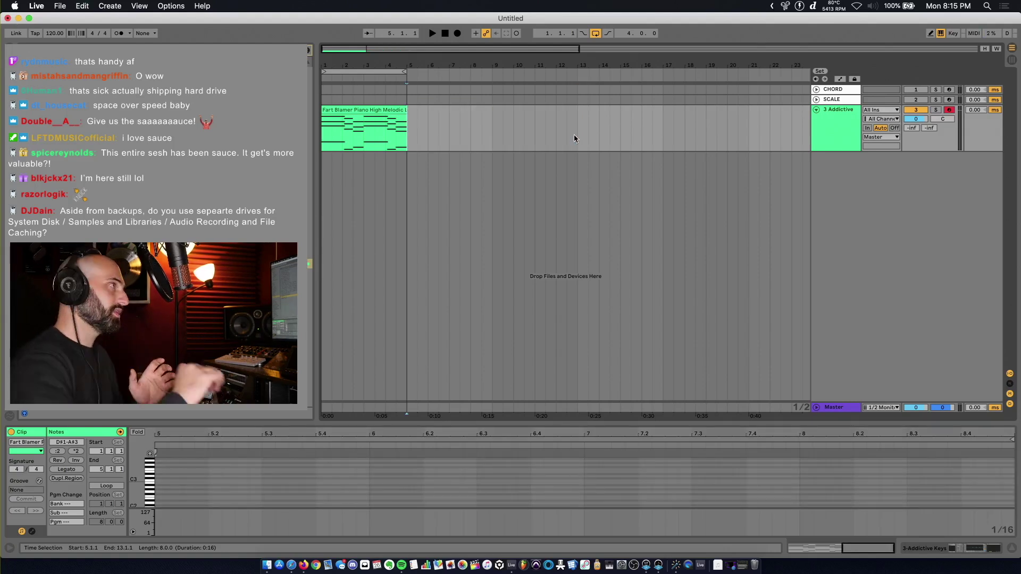
pyautogui.rightClick(847, 132)
pyautogui.click(878, 193)
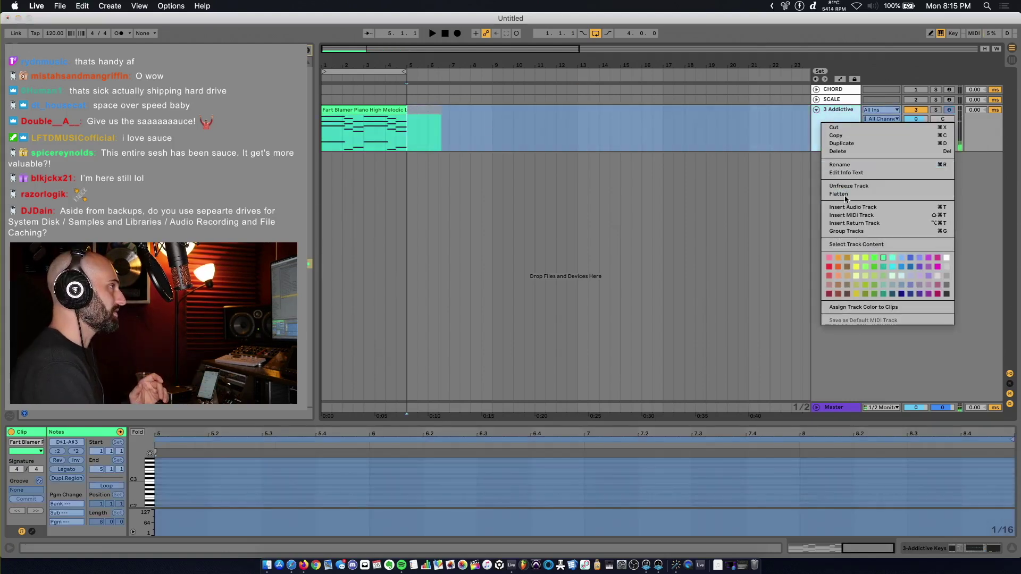
# Step: Reverse the flattened piano audio clip and play it back
pyautogui.click(358, 111)
pyautogui.press('space')
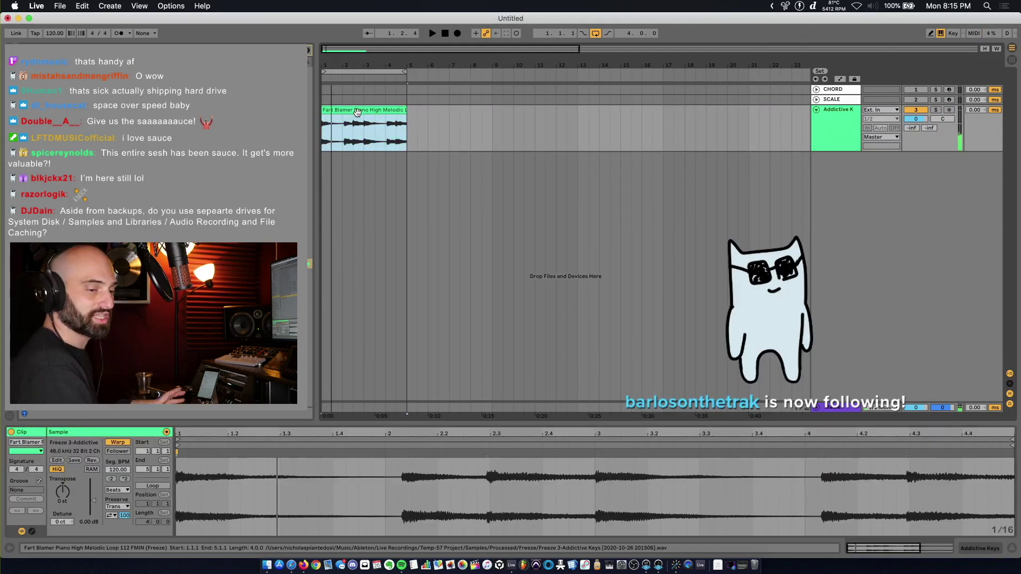
pyautogui.doubleClick(358, 110)
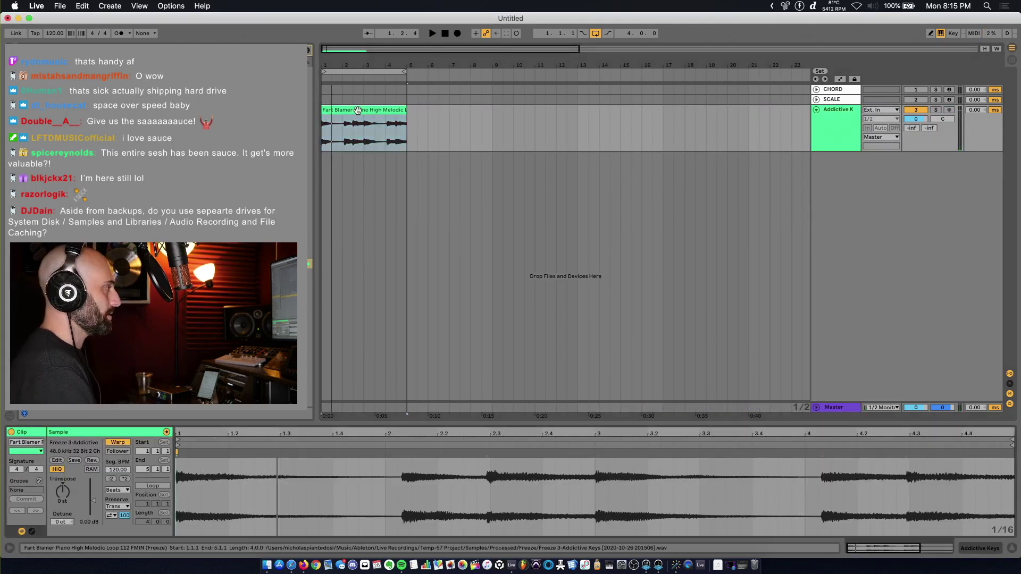
pyautogui.click(93, 461)
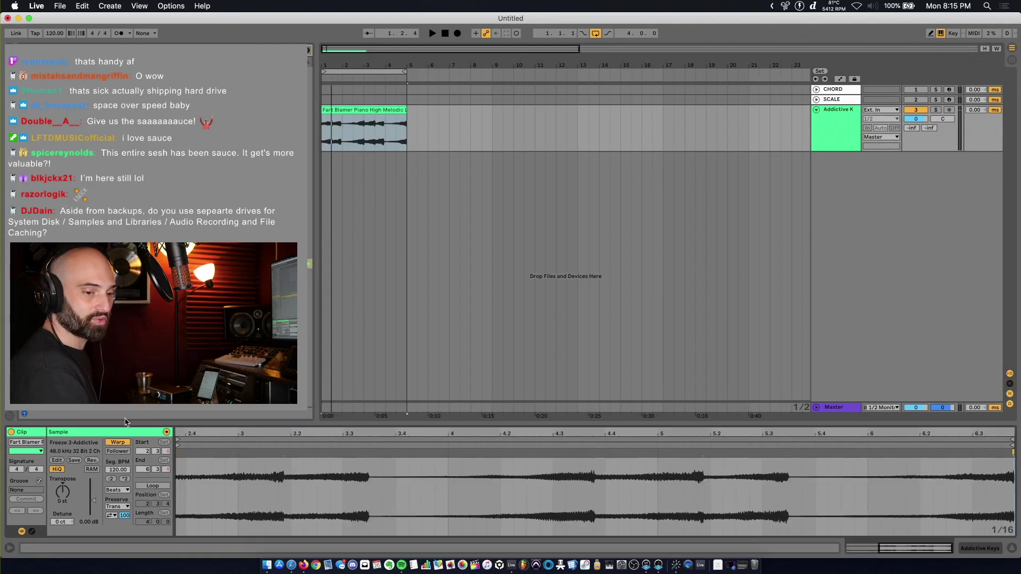
pyautogui.press('space')
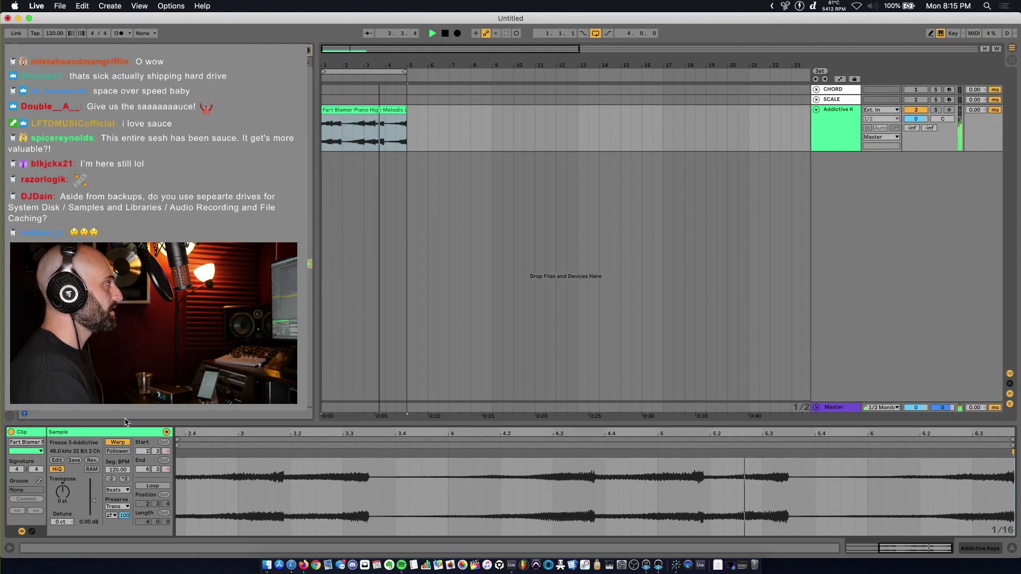
pyautogui.press('space')
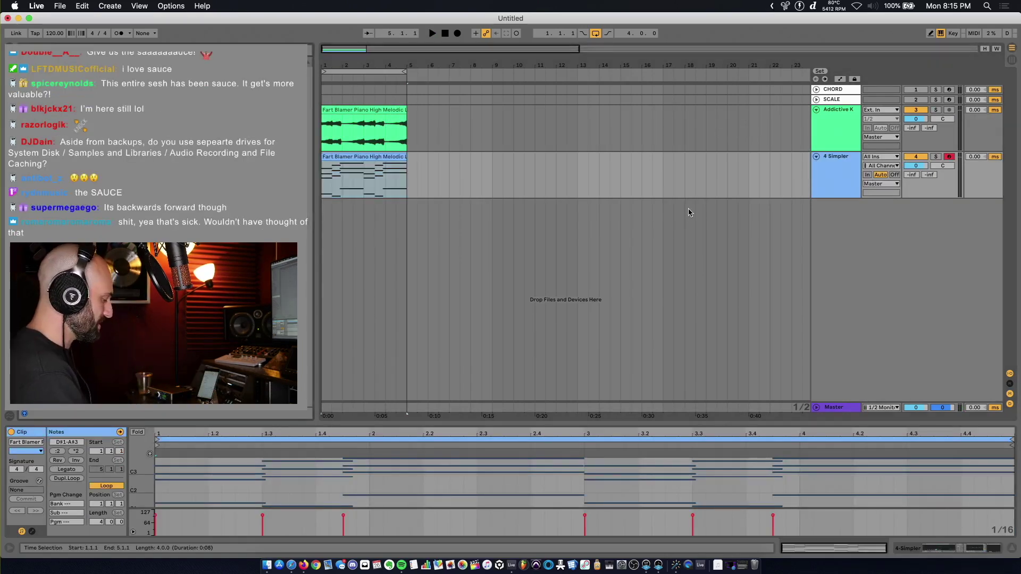
# Step: Audition the Mark One presets Funky Filter, Maple Hill Funk and Lead Fest on track 4, and load Memories
pyautogui.hotkey('shift', 'Tab')
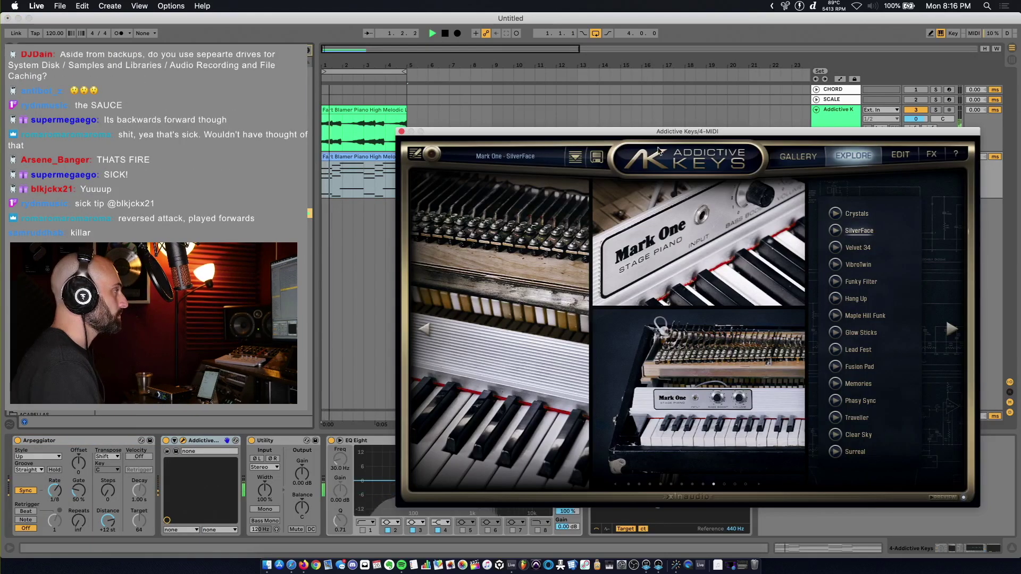
pyautogui.click(862, 283)
pyautogui.click(865, 315)
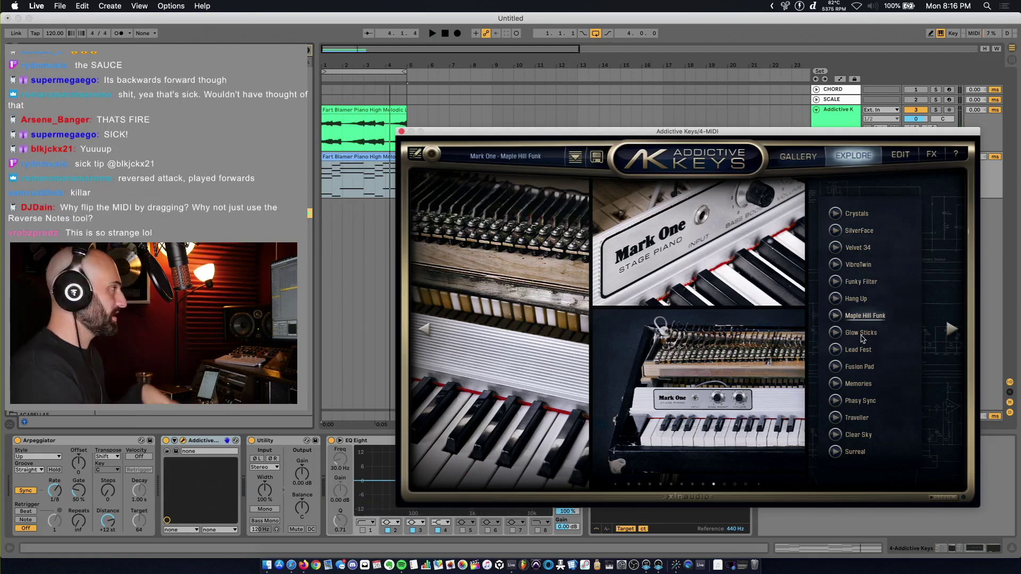
pyautogui.click(860, 350)
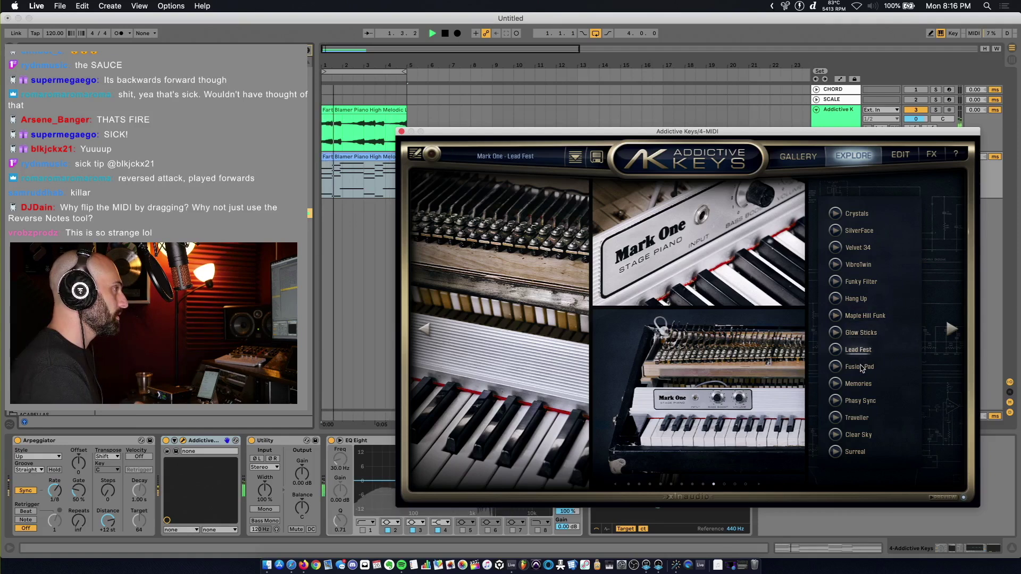
pyautogui.click(859, 383)
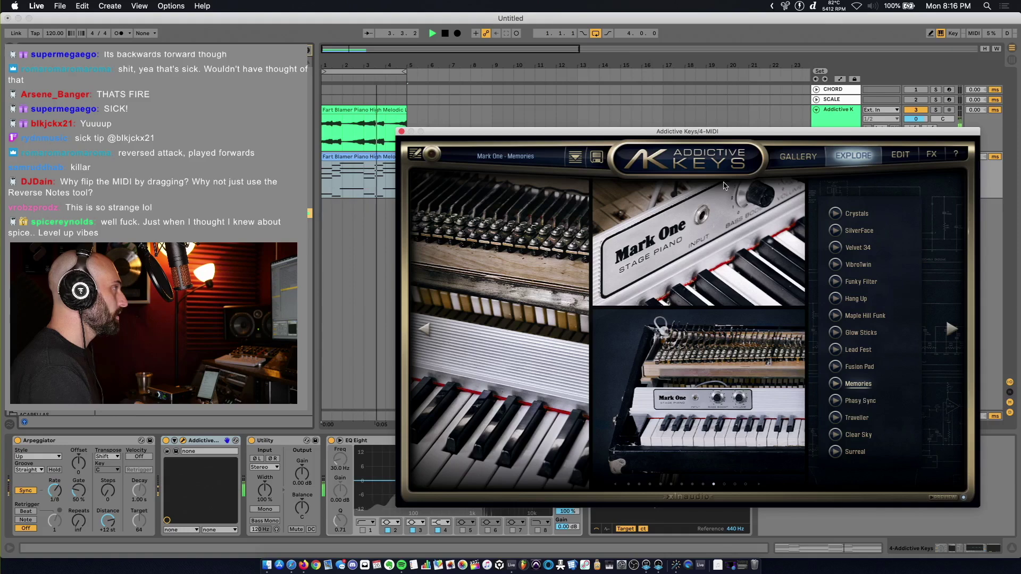
# Step: Solo the blue Addictive Keys track and close its instrument window
pyautogui.moveTo(846, 132); pyautogui.dragTo(855, 243)
pyautogui.click(937, 159)
pyautogui.click(937, 158)
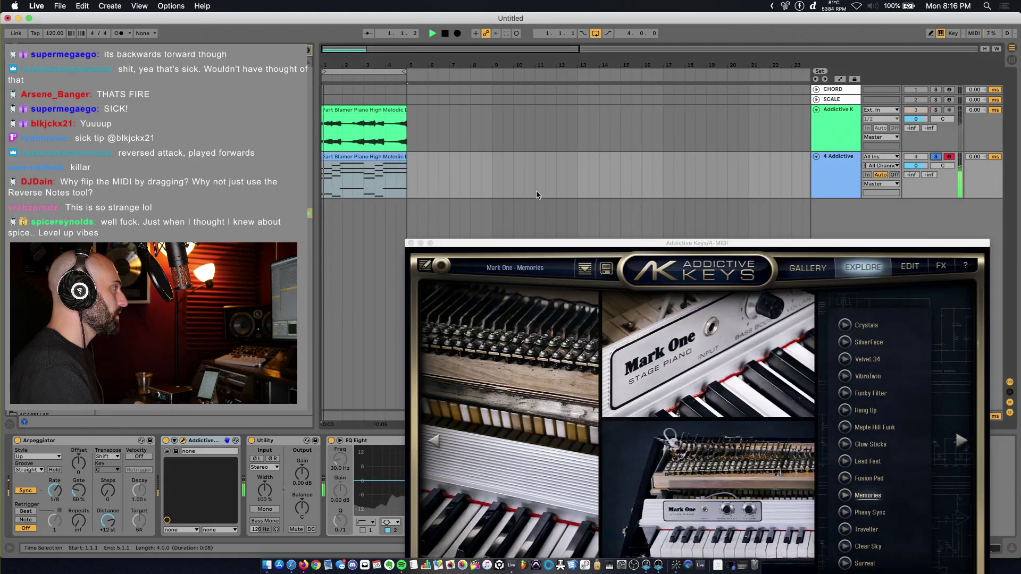
pyautogui.click(411, 244)
# Step: Stop playback, move the blue track's MIDI clip to start at bar 5, and consolidate bars 1 to 9 into one clip
pyautogui.press('space')
pyautogui.moveTo(355, 158); pyautogui.dragTo(441, 158)
pyautogui.press('super+j')
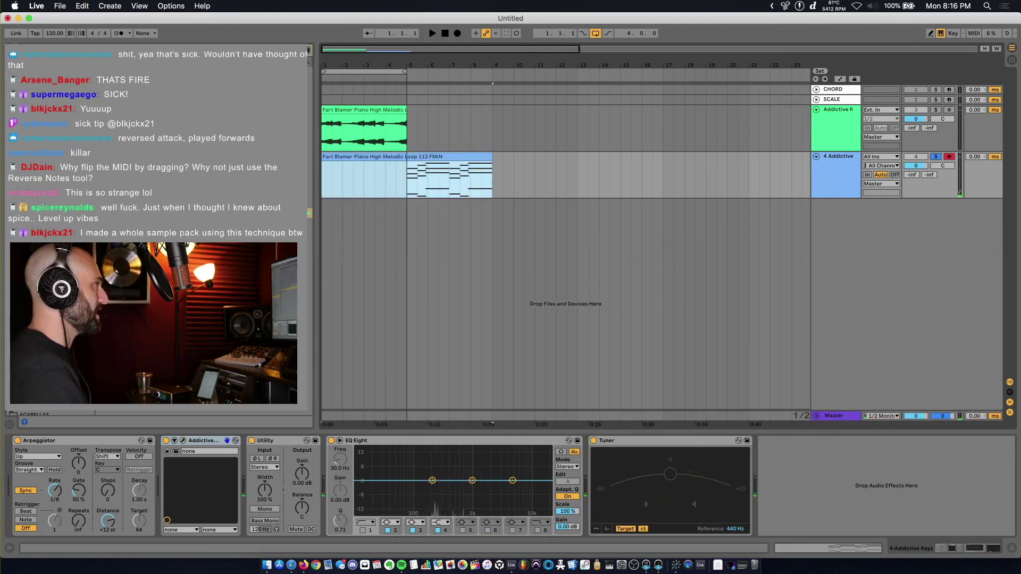
# Step: Flip all notes of the blue track's consolidated clip backwards into bars 1 to 5 by stretching them, and audition it
pyautogui.hotkey('shift', 'Tab')
pyautogui.press('super+a')
pyautogui.moveTo(894, 453); pyautogui.dragTo(275, 452)
pyautogui.press('space')
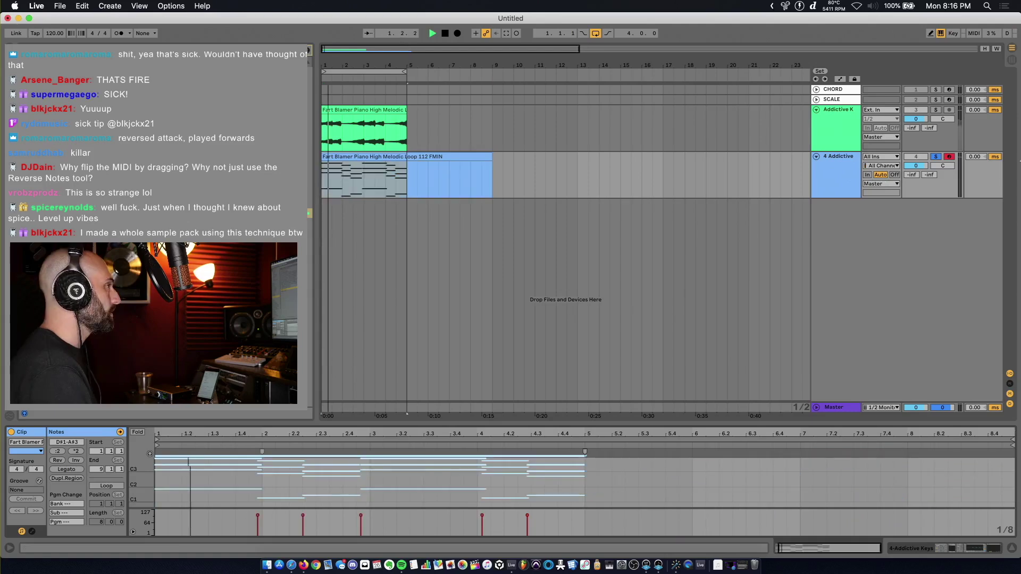
pyautogui.press('space')
# Step: Delete the blue clip's portion after bar 5, and freeze and flatten the blue Addictive Keys track to audio
pyautogui.moveTo(411, 187); pyautogui.dragTo(541, 179)
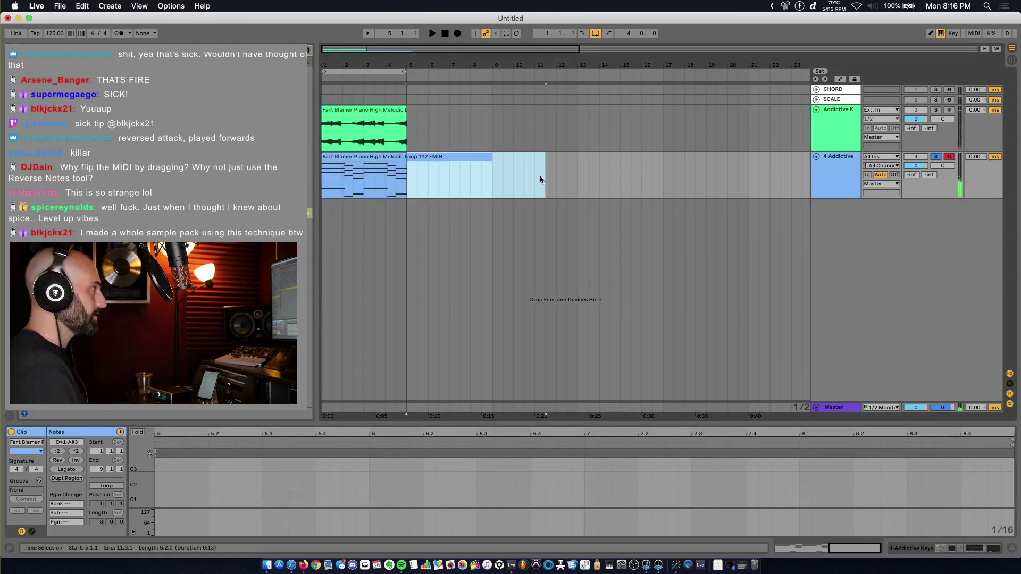
pyautogui.press('Delete')
pyautogui.rightClick(842, 172)
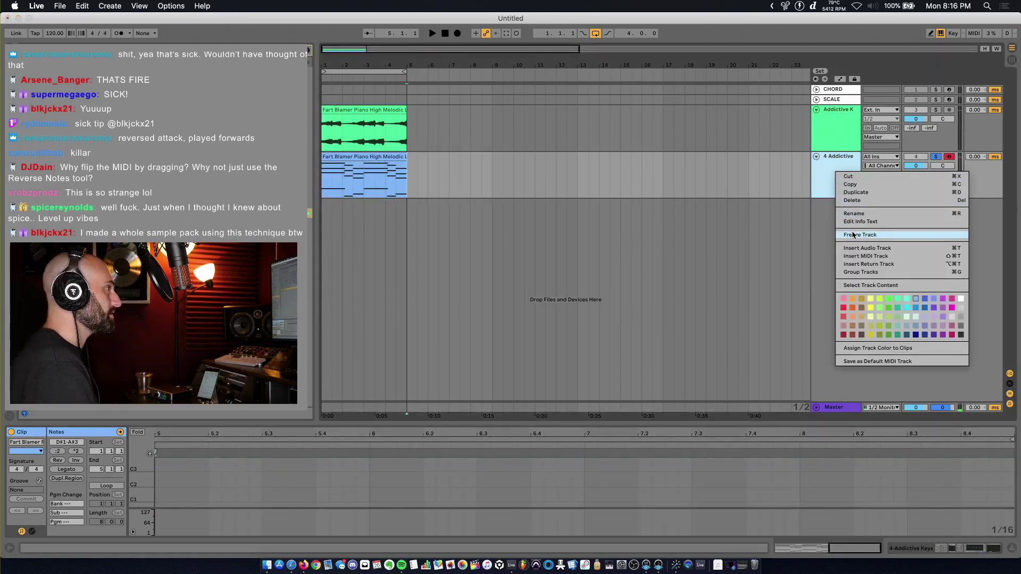
pyautogui.click(853, 235)
pyautogui.rightClick(826, 174)
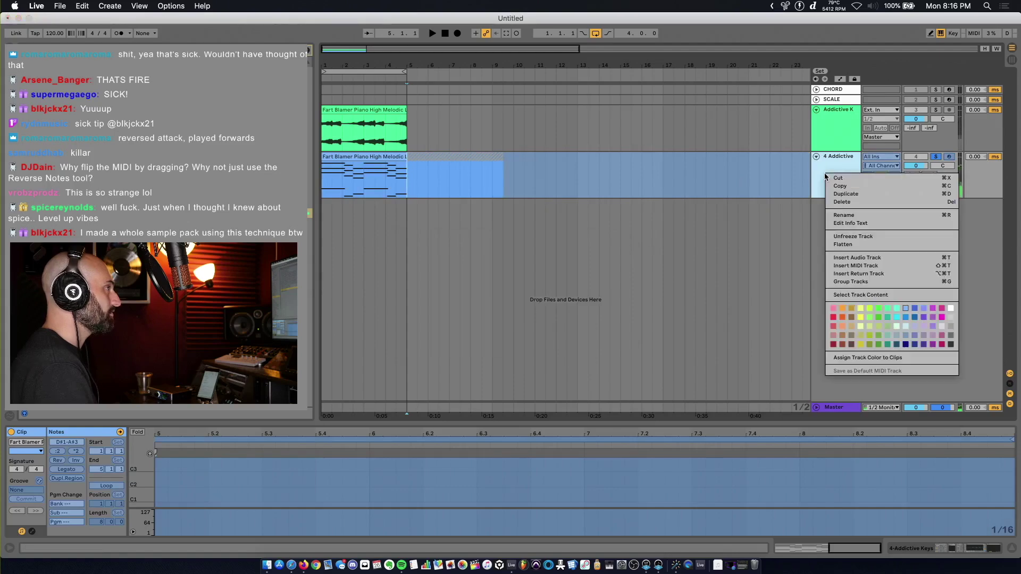
pyautogui.click(842, 244)
# Step: Solo the green track alongside the blue one with its volume at -1.8 dB, and group the two Addictive Keys tracks
pyautogui.press('space')
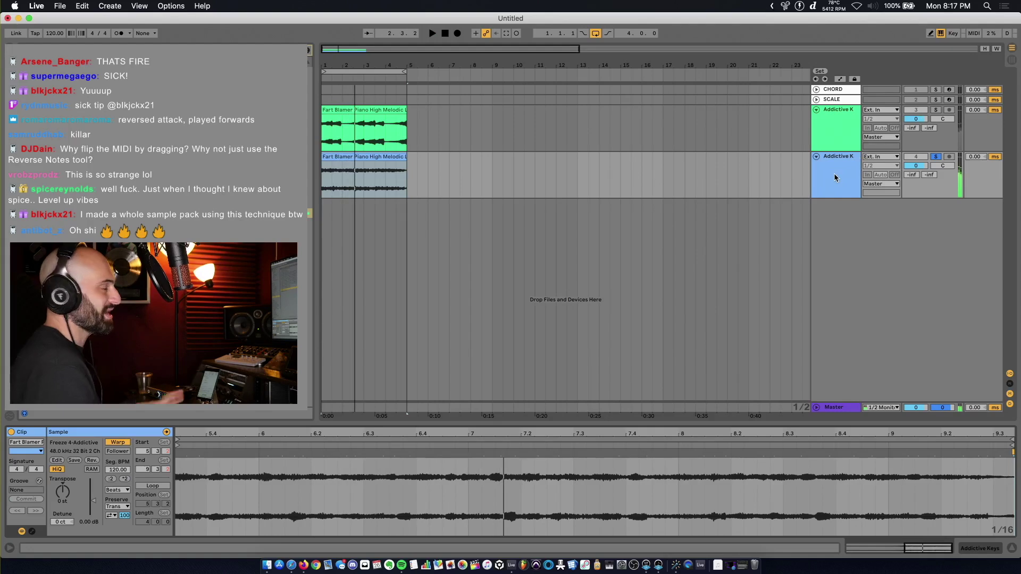
pyautogui.click(936, 110)
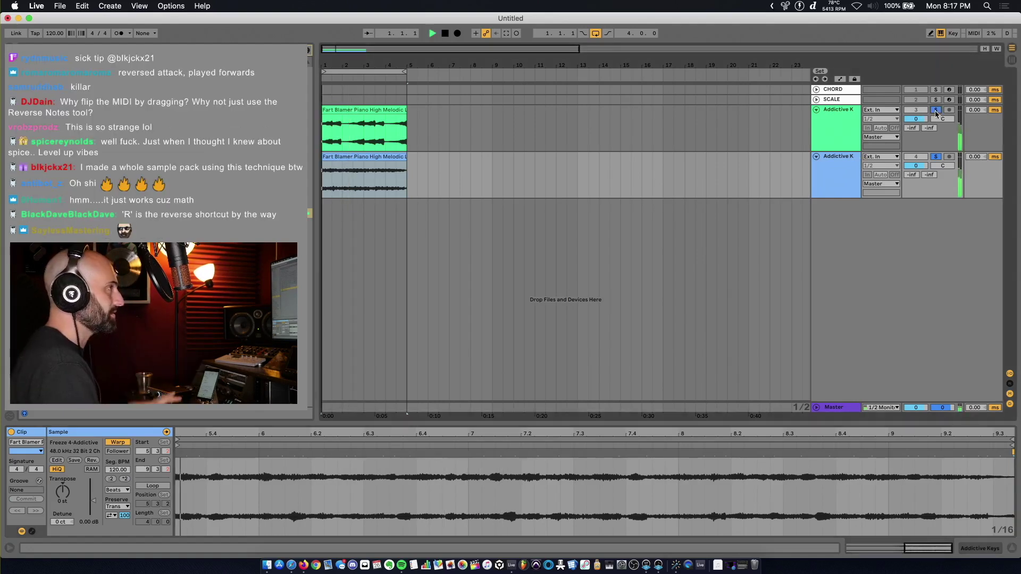
pyautogui.moveTo(916, 118); pyautogui.dragTo(916, 128)
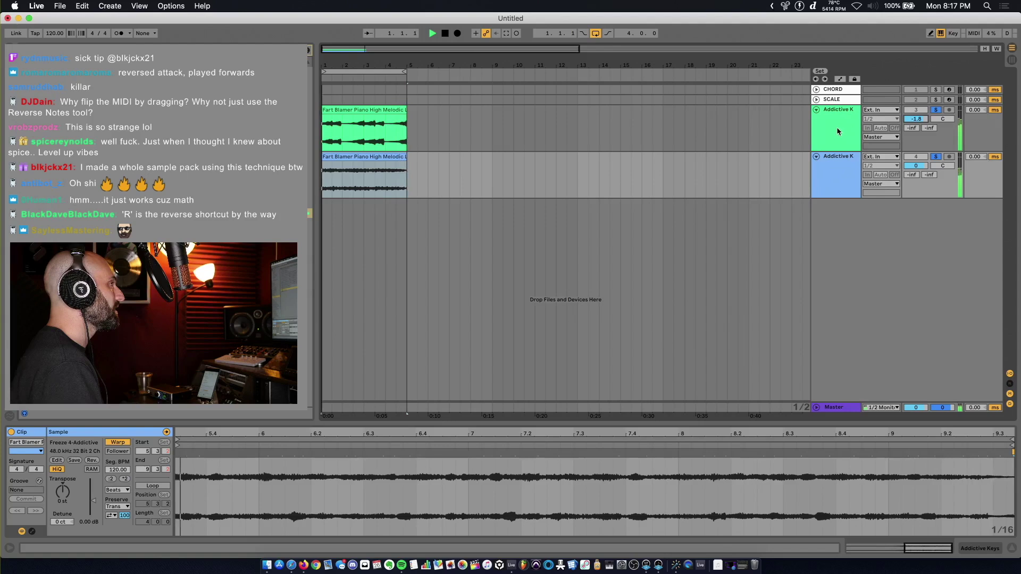
pyautogui.press('space')
pyautogui.press('super+g')
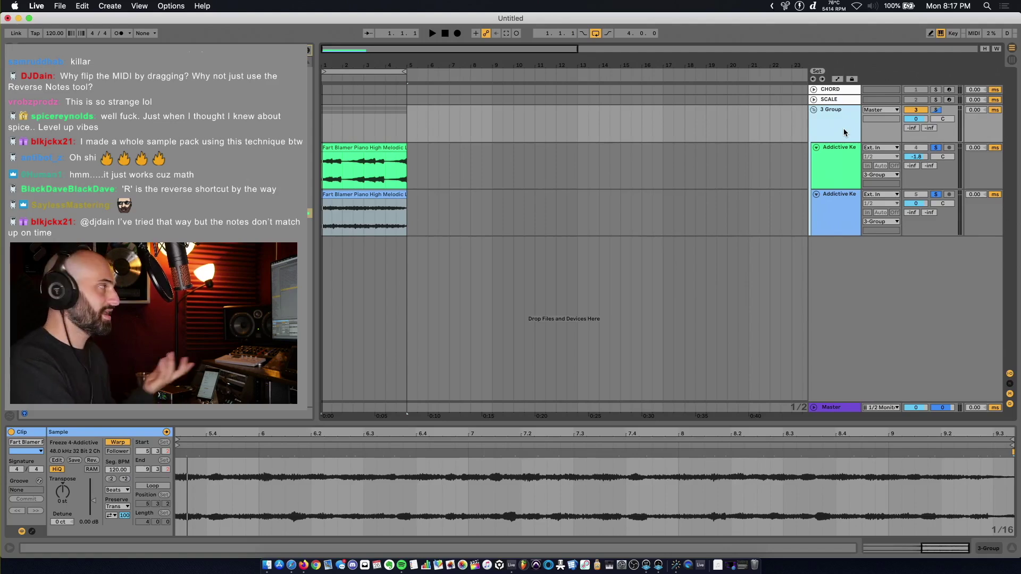
# Step: Switch to FL Studio and replace the 357 AM MIDI channel's instrument with Addictive Keys
pyautogui.click(524, 565)
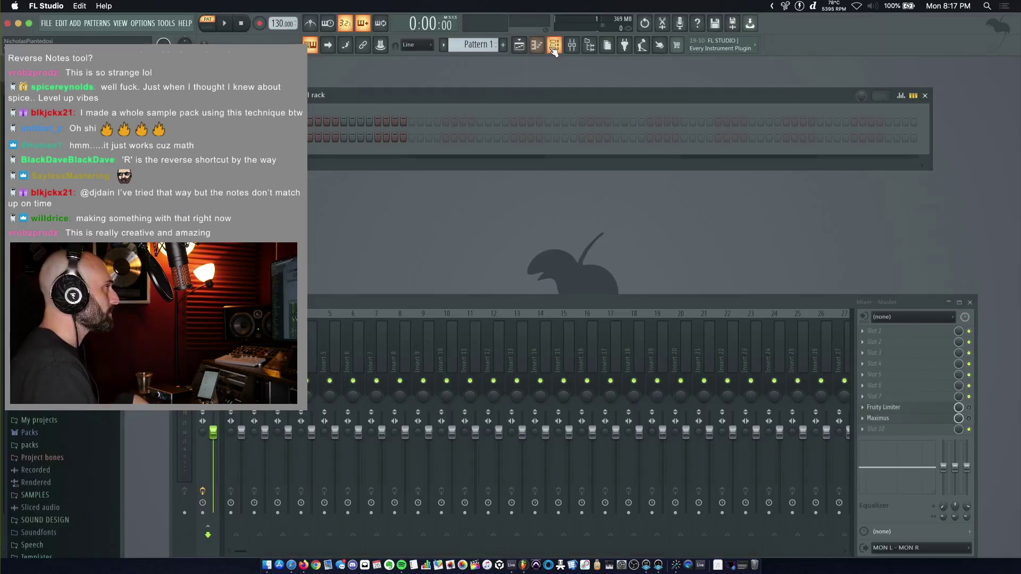
pyautogui.click(526, 47)
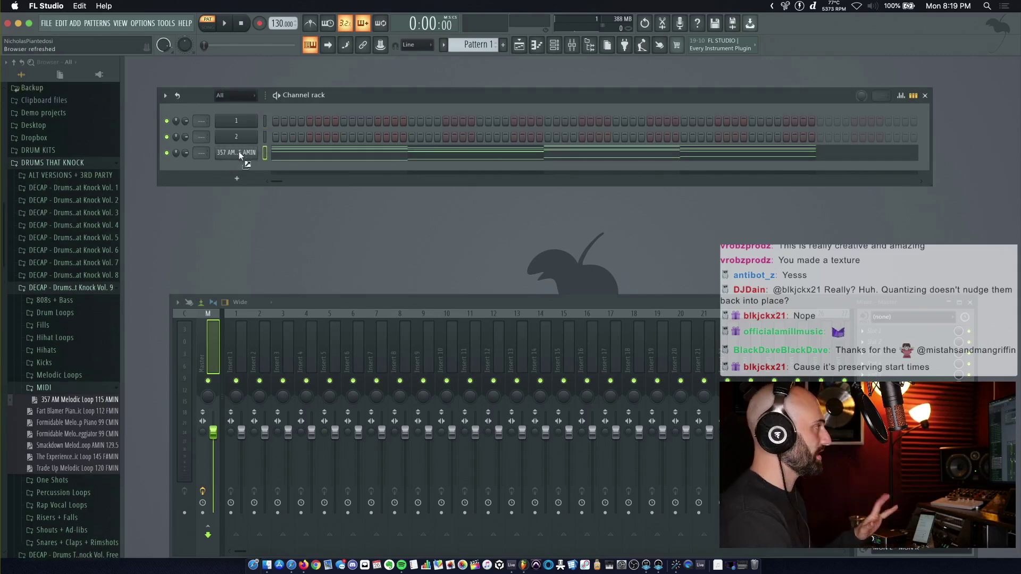
pyautogui.rightClick(251, 149)
pyautogui.moveTo(308, 235)
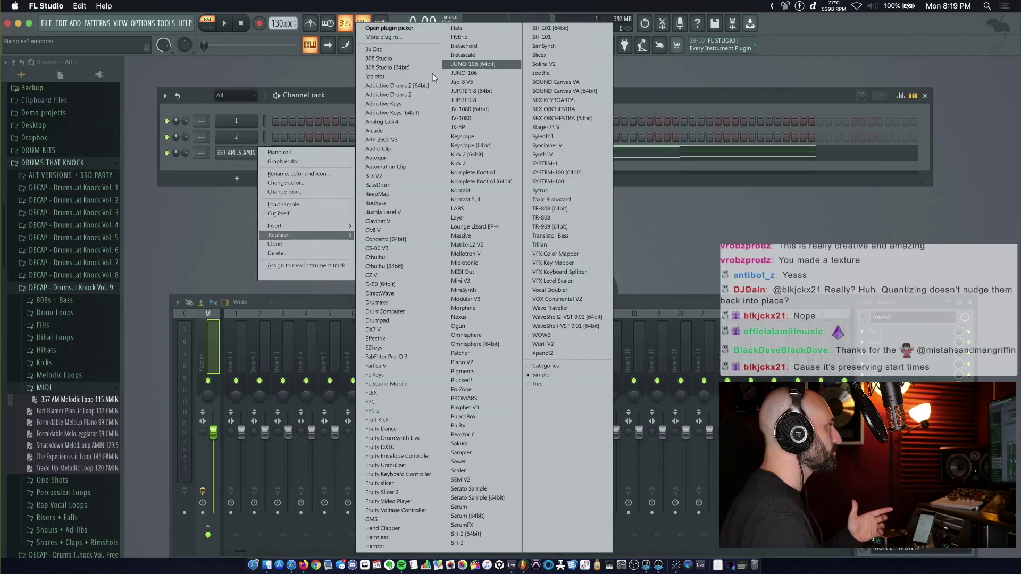
pyautogui.click(410, 103)
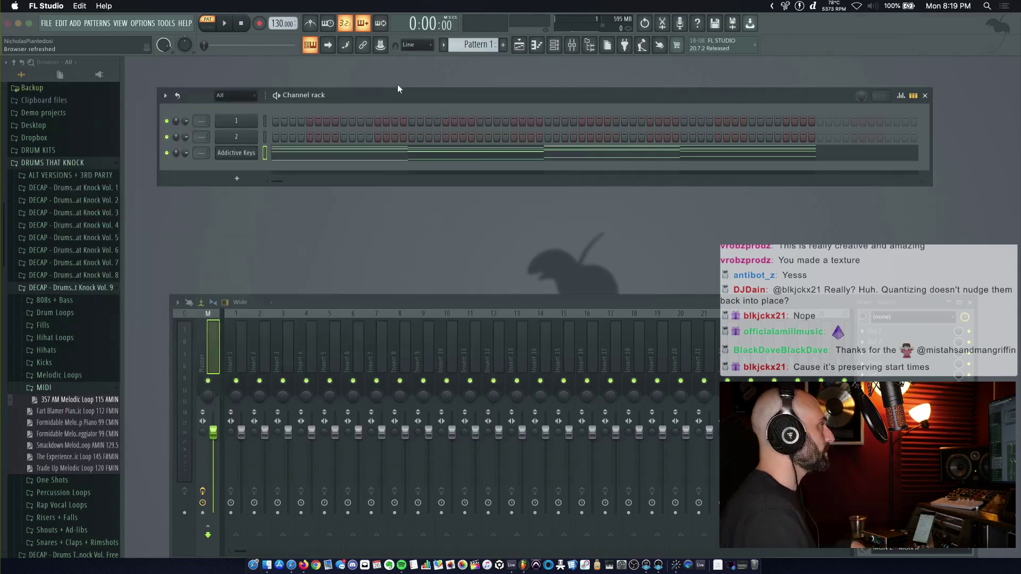
# Step: Open the Addictive Keys channel's instrument, listen to the Mark One Crystals preset, and close the instrument window
pyautogui.click(247, 156)
pyautogui.moveTo(259, 92); pyautogui.dragTo(350, 112)
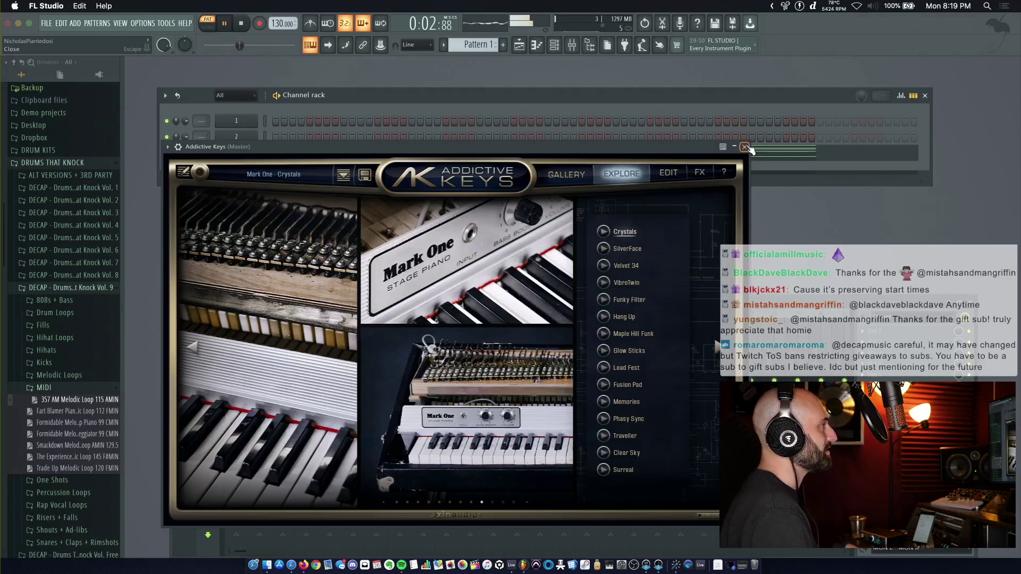
pyautogui.click(745, 147)
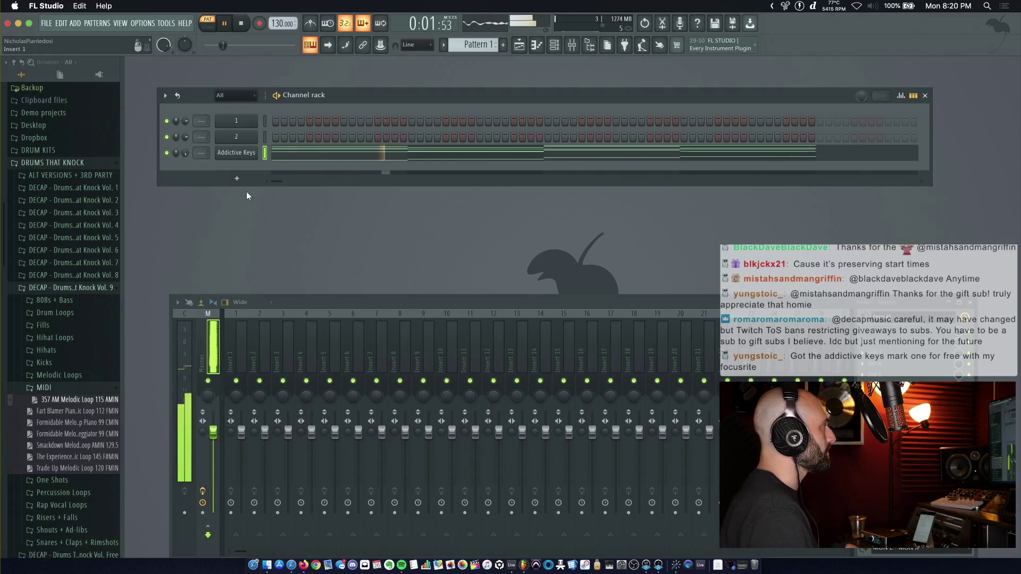
pyautogui.press('space')
# Step: Flip all notes of the Addictive Keys channel horizontally with start times preserved, and listen to the flipped chords
pyautogui.press('F7')
pyautogui.scroll(2, 320, 244)
pyautogui.press('super+a')
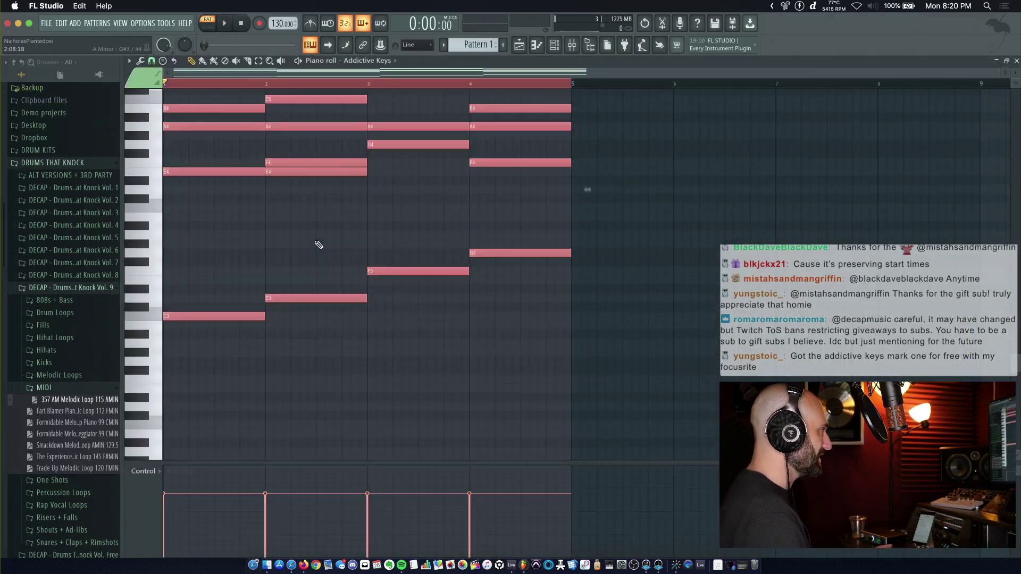
pyautogui.click(140, 61)
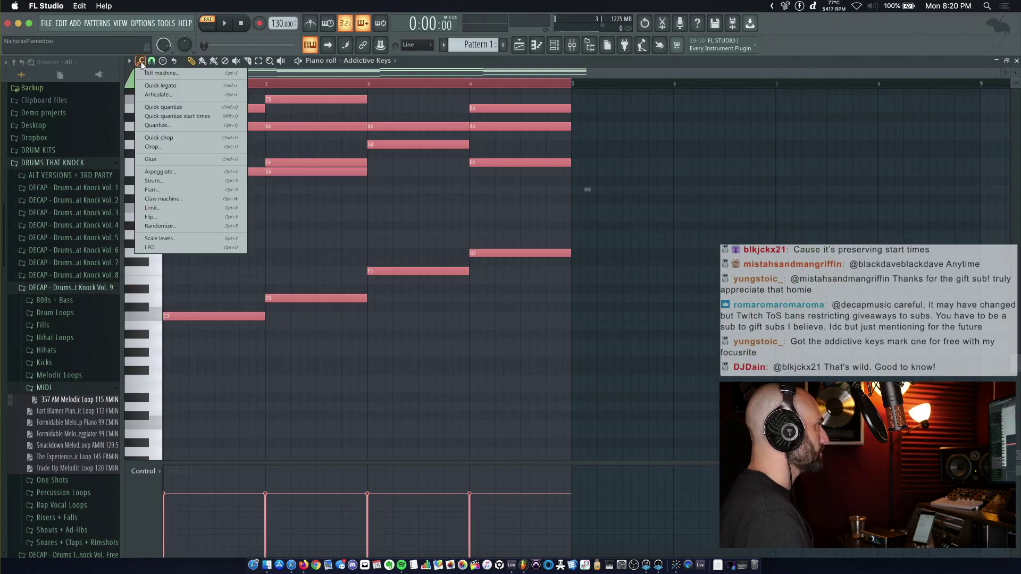
pyautogui.click(172, 218)
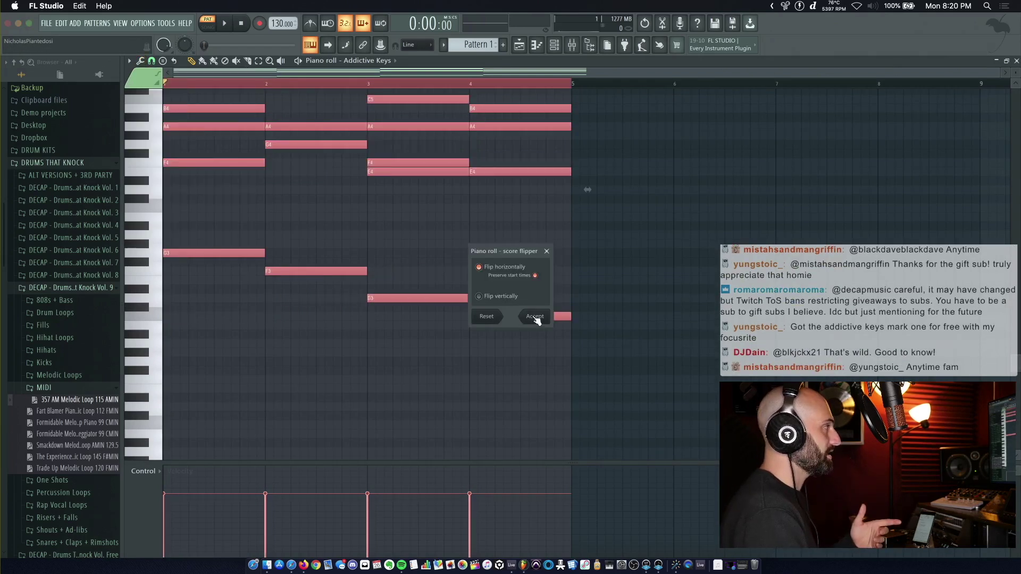
pyautogui.click(535, 317)
pyautogui.press('space')
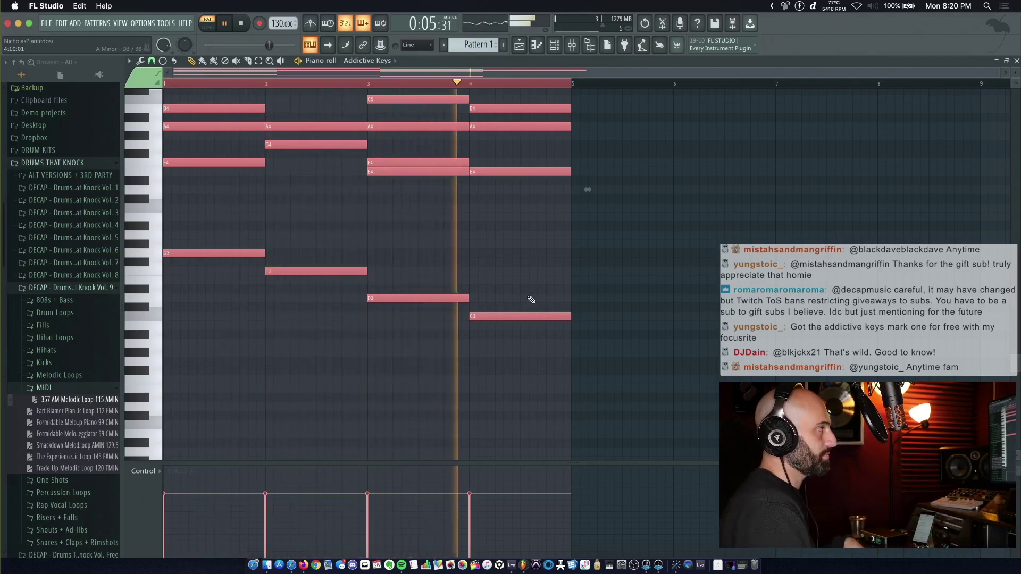
pyautogui.press('space')
# Step: Place Pattern 1 on Track 1 of the playlist, starting at bar 1
pyautogui.press('F7')
pyautogui.click(523, 45)
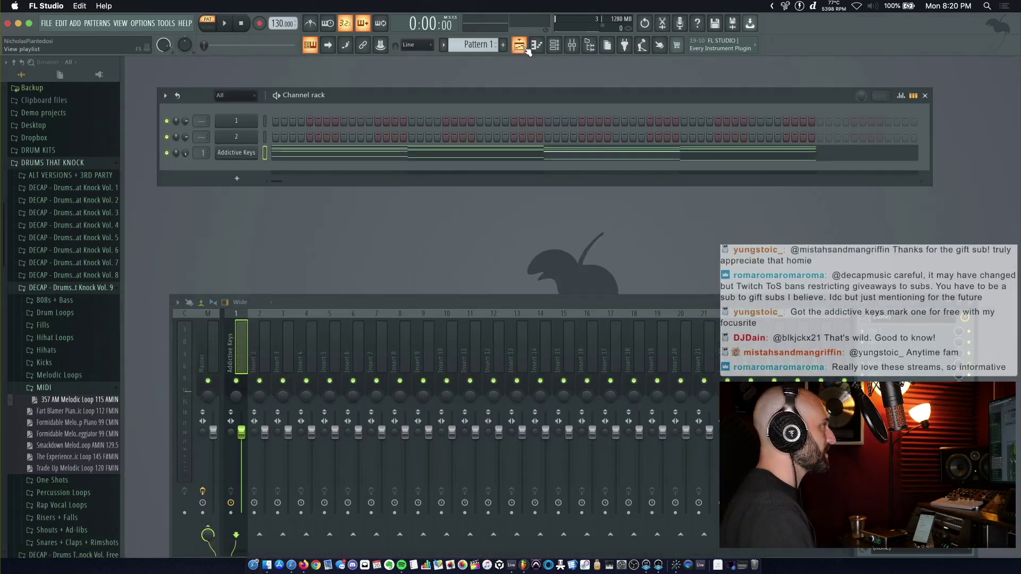
pyautogui.click(524, 47)
pyautogui.rightClick(221, 94)
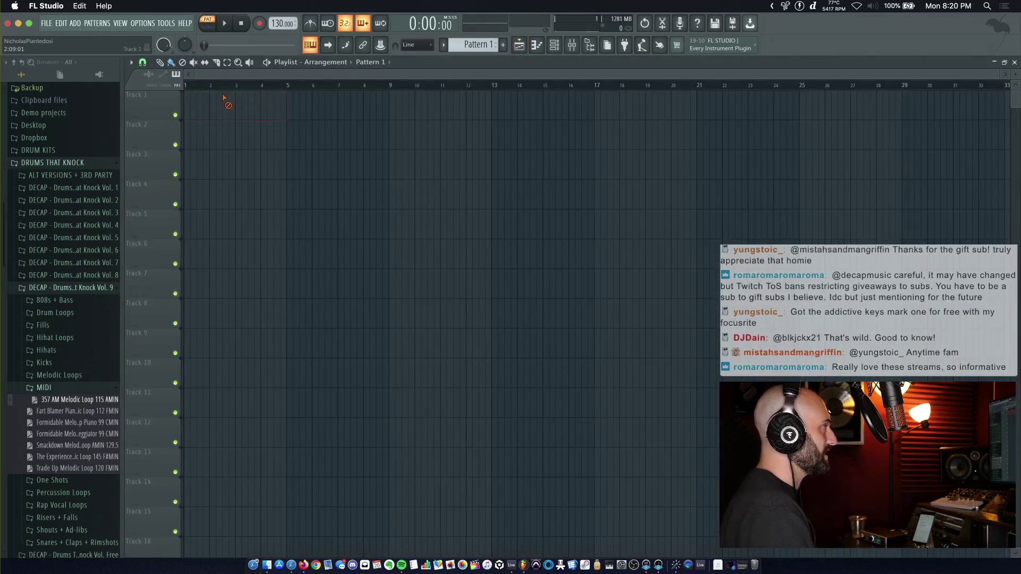
pyautogui.click(299, 109)
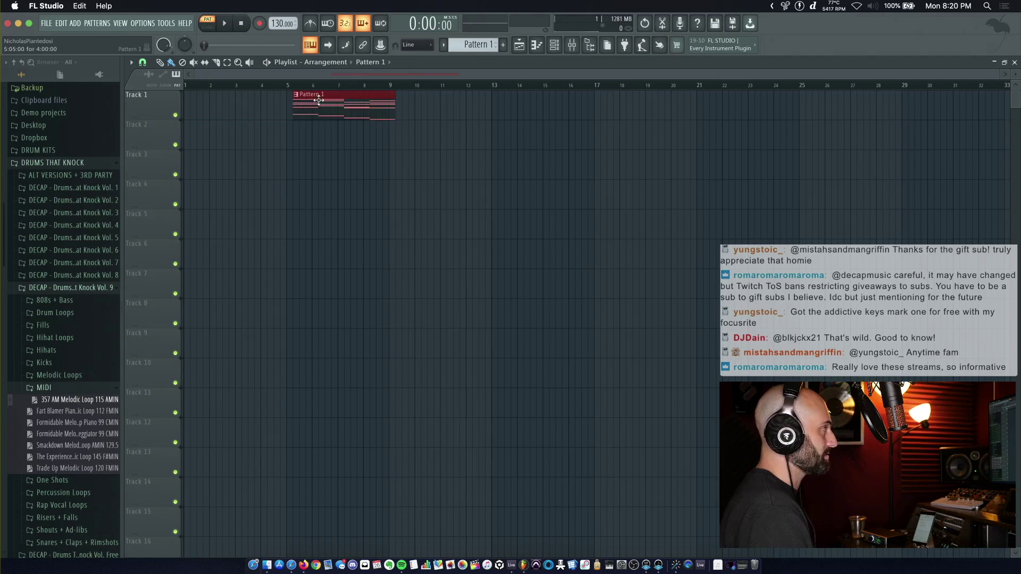
pyautogui.moveTo(319, 100); pyautogui.dragTo(183, 92)
# Step: Consolidate Track 1 to audio from the track start with the tail set to Cut remainder, and play the rendered clip
pyautogui.rightClick(145, 111)
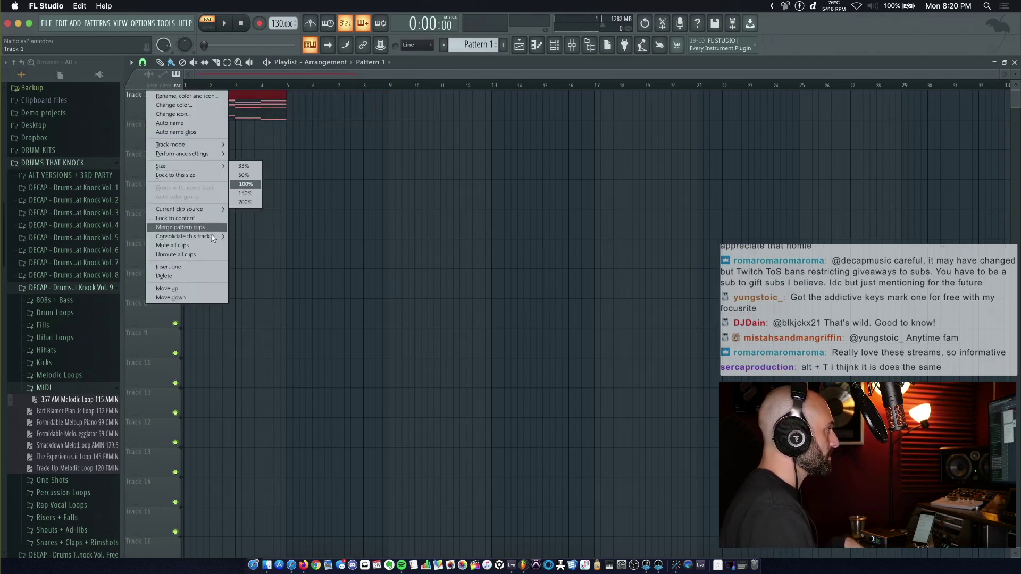
pyautogui.moveTo(213, 237)
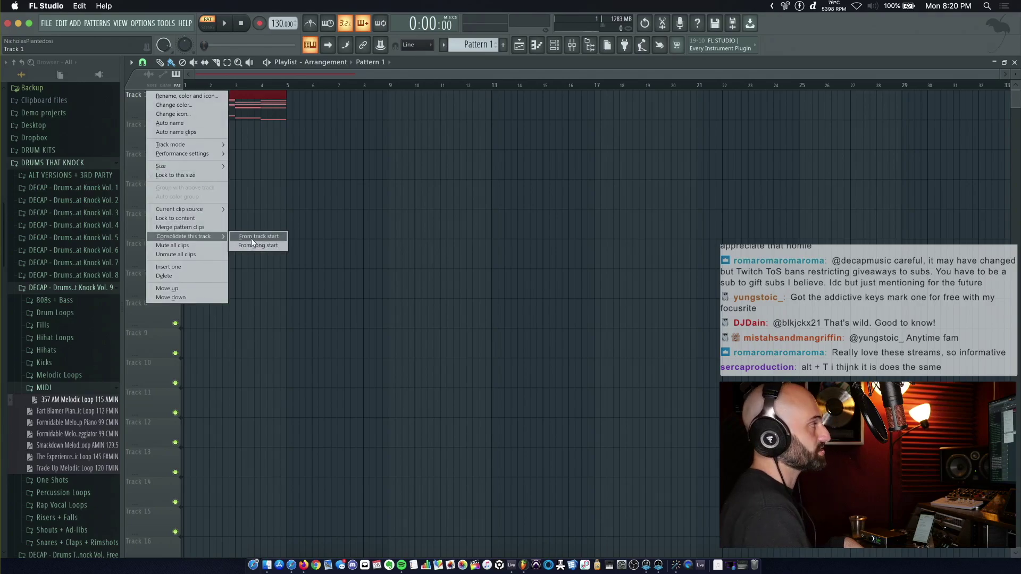
pyautogui.click(251, 238)
pyautogui.click(643, 116)
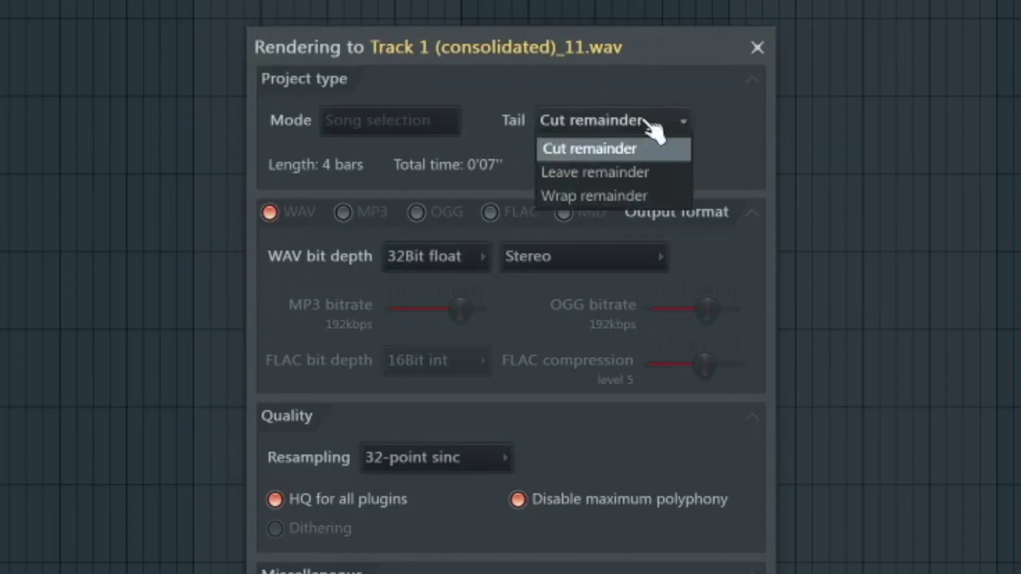
pyautogui.click(645, 122)
pyautogui.click(587, 432)
pyautogui.press('space')
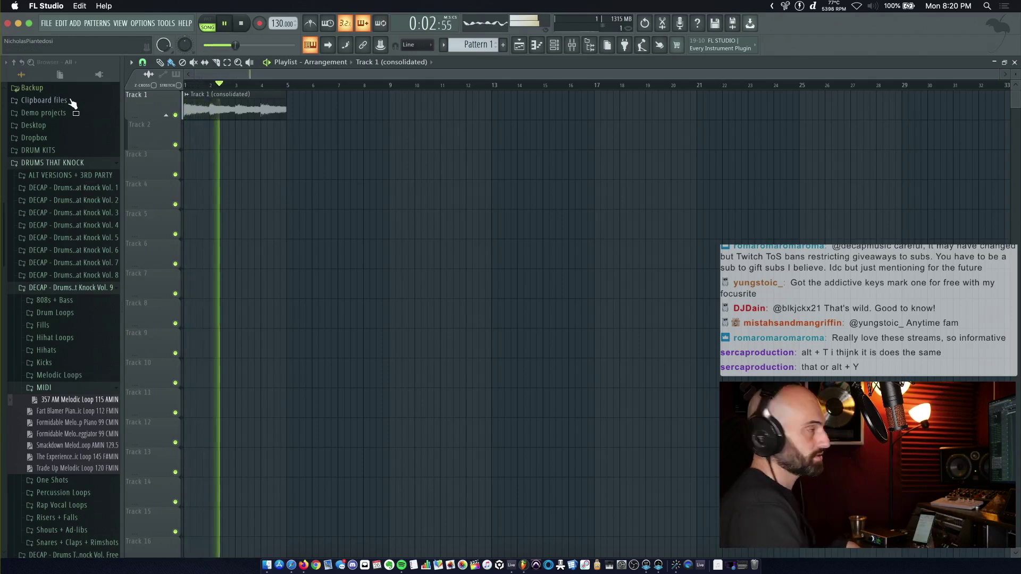
pyautogui.press('space')
# Step: Reverse the Track 1 consolidated audio clip and listen to it
pyautogui.doubleClick(243, 96)
pyautogui.click(365, 278)
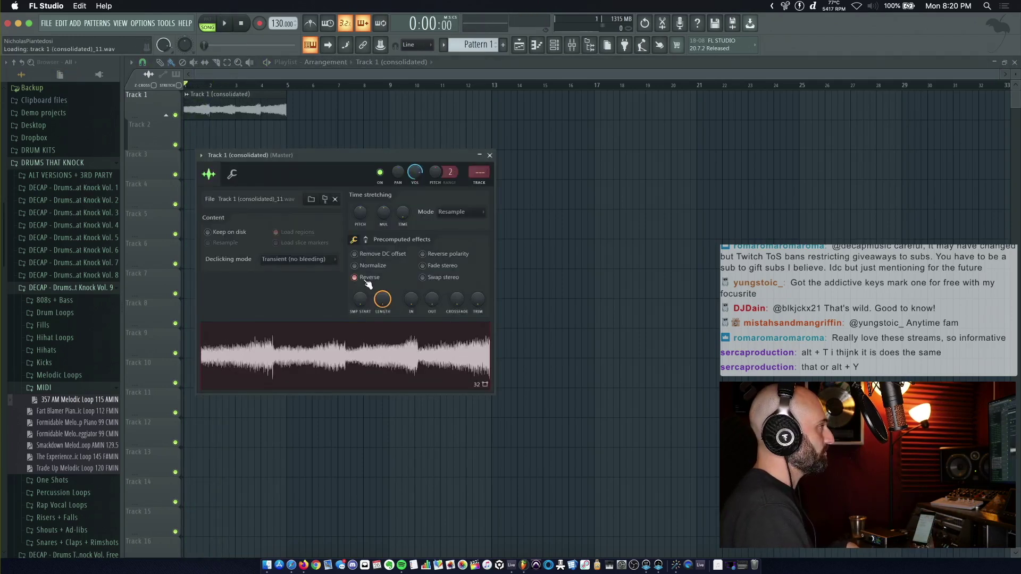
pyautogui.click(489, 155)
pyautogui.press('space')
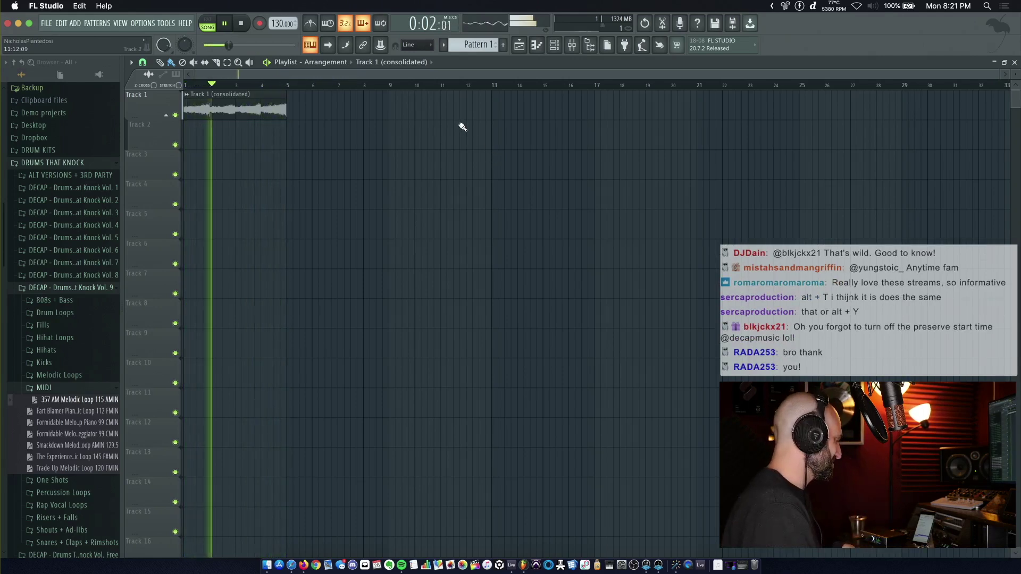
pyautogui.press('space')
# Step: Add the 357 AM Melodic Loop MIDI file as another channel in the channel rack, and listen to its Addictive Keys #2 part
pyautogui.press('F5')
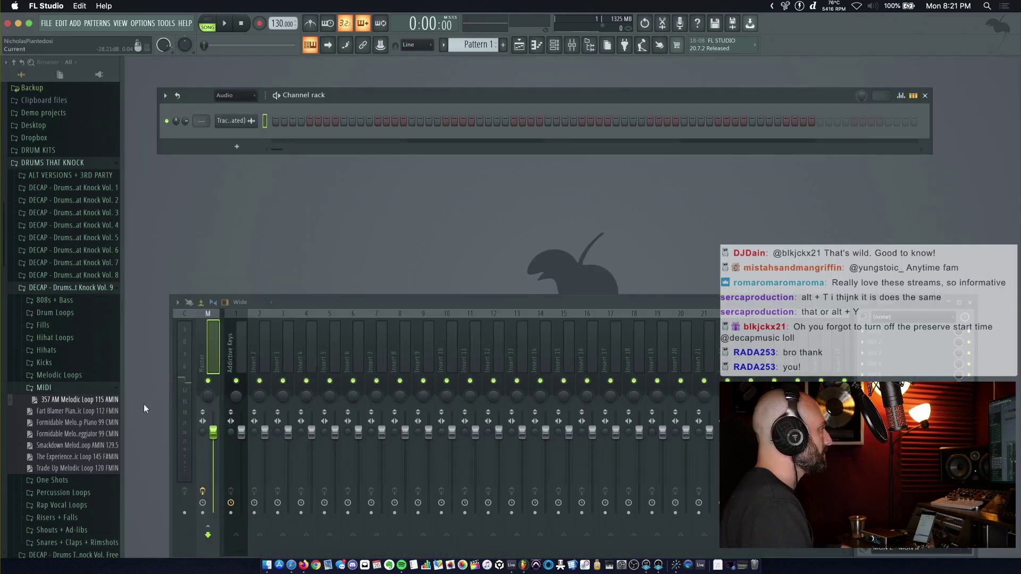
pyautogui.moveTo(101, 400); pyautogui.dragTo(250, 171)
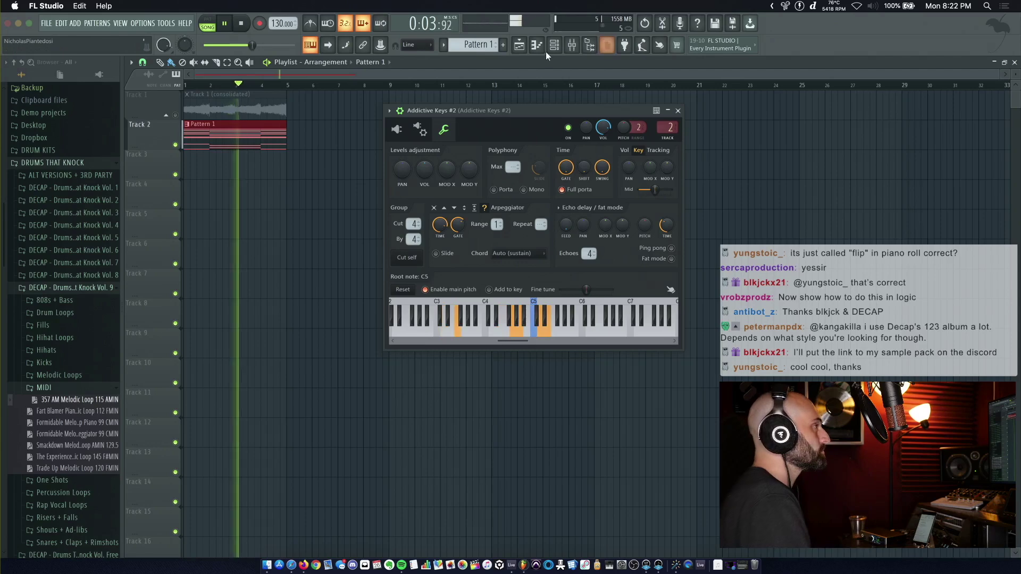
pyautogui.press('space')
# Step: Add Fruity Flangus and Fruity Reeverb 2 to the Addictive Keys #2 mixer track, listen, and close the reverb window
pyautogui.click(557, 46)
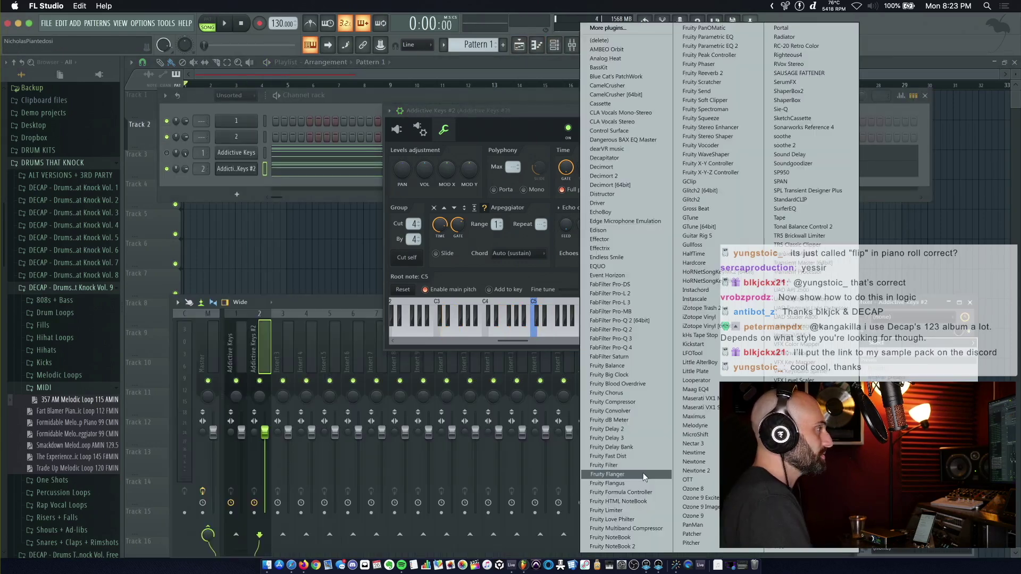
pyautogui.click(643, 473)
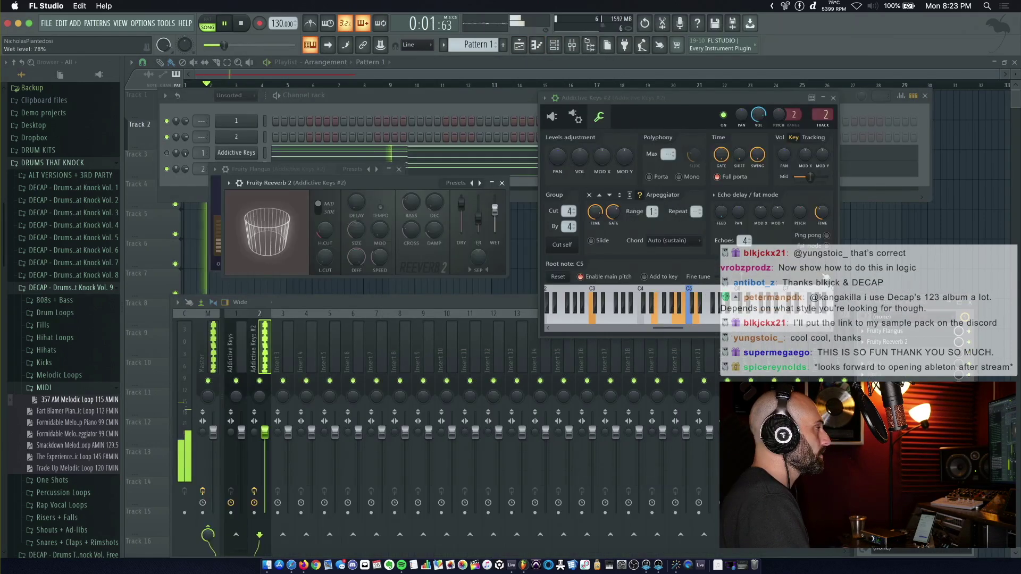
pyautogui.press('space')
pyautogui.click(502, 183)
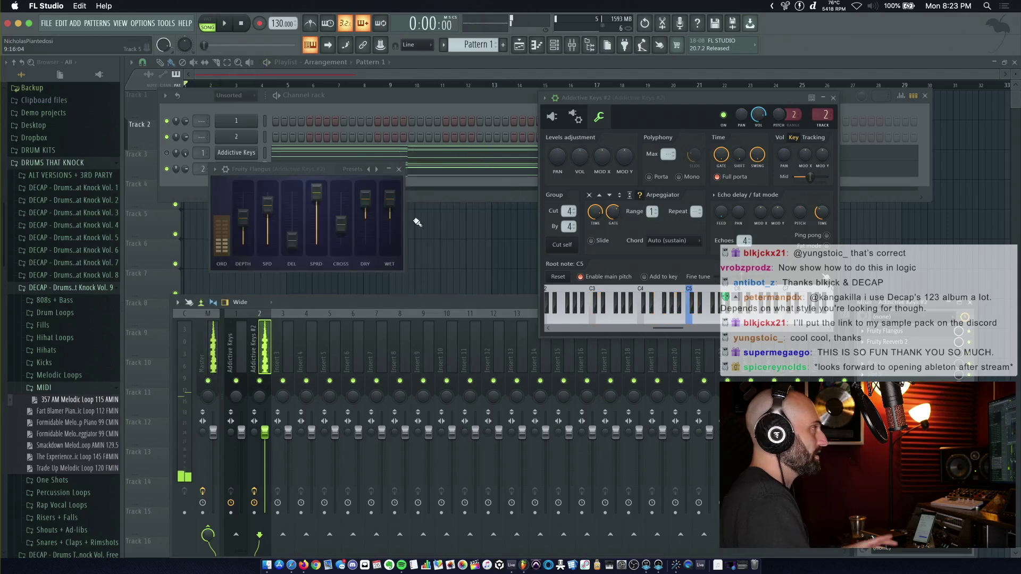
# Step: Flip all notes of the Addictive Keys #2 channel horizontally and return to the playlist
pyautogui.click(444, 171)
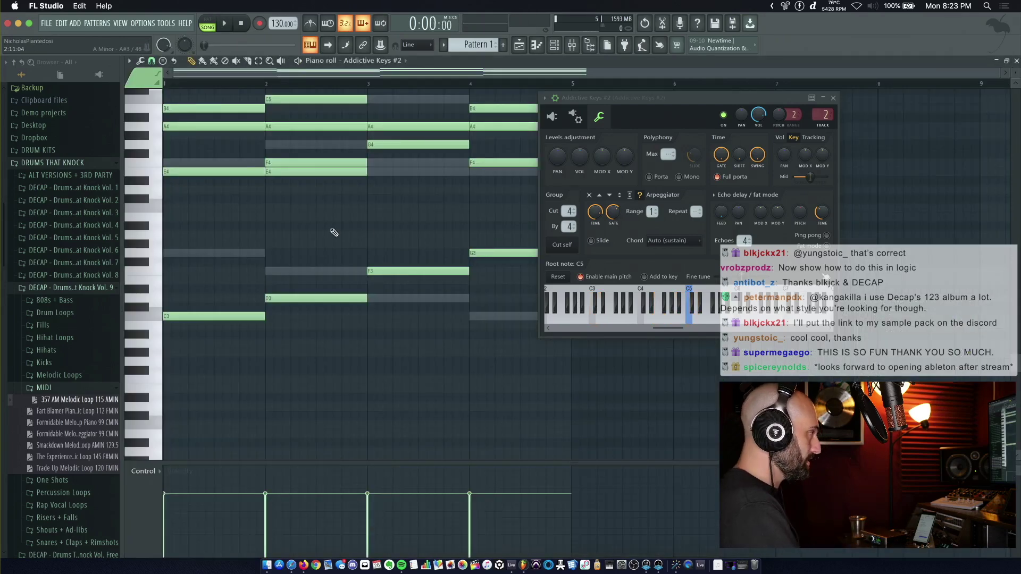
pyautogui.press('super+a')
pyautogui.click(139, 60)
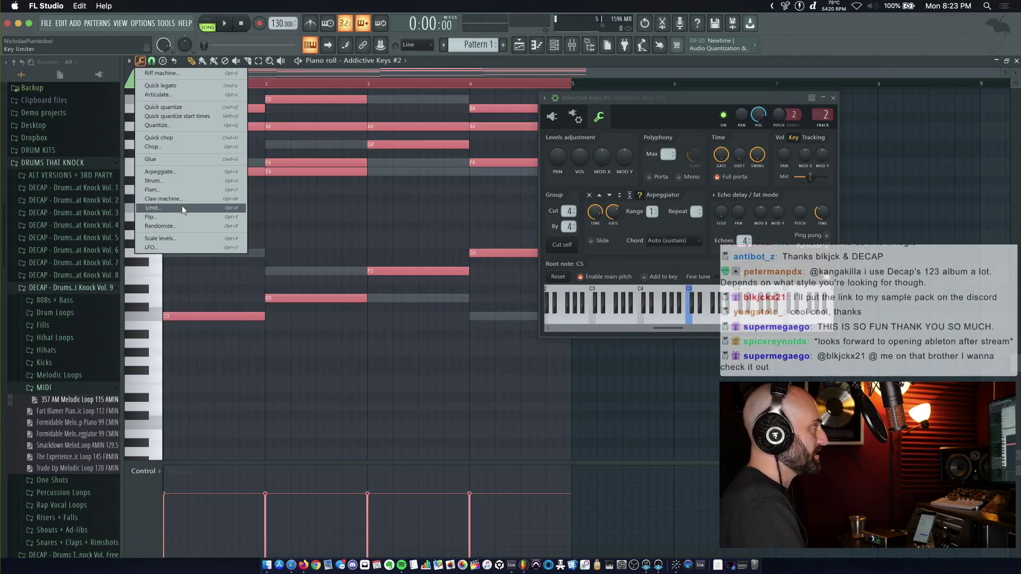
pyautogui.click(157, 217)
pyautogui.click(534, 317)
pyautogui.press('Escape')
pyautogui.click(442, 68)
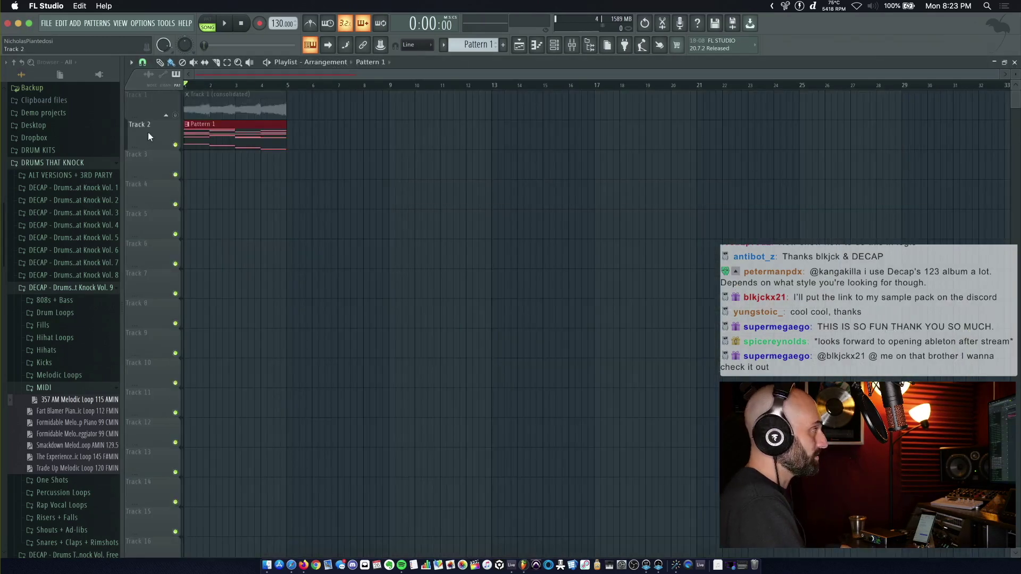
# Step: Consolidate Track 2 to an audio clip with the tail set to Cut remainder
pyautogui.rightClick(154, 122)
pyautogui.click(262, 268)
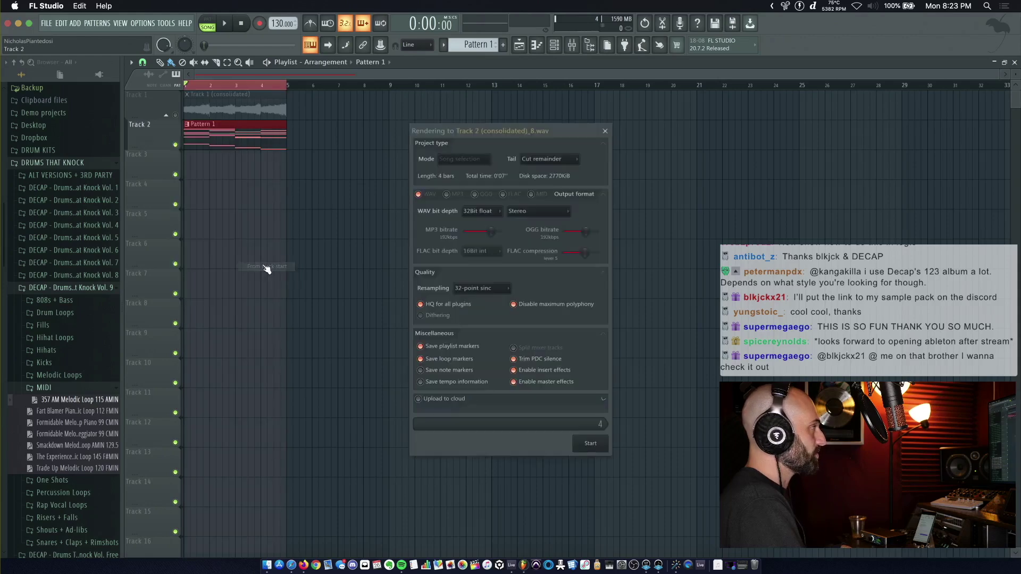
pyautogui.click(591, 436)
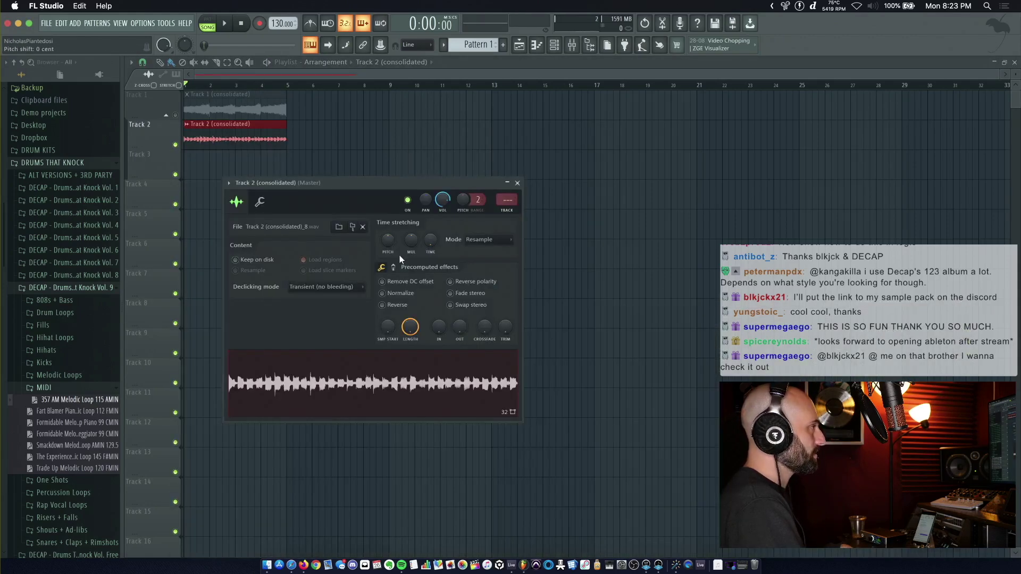
# Step: Reverse the Track 2 consolidated audio clip and unmute Track 1 so that both reversed parts play together
pyautogui.click(403, 306)
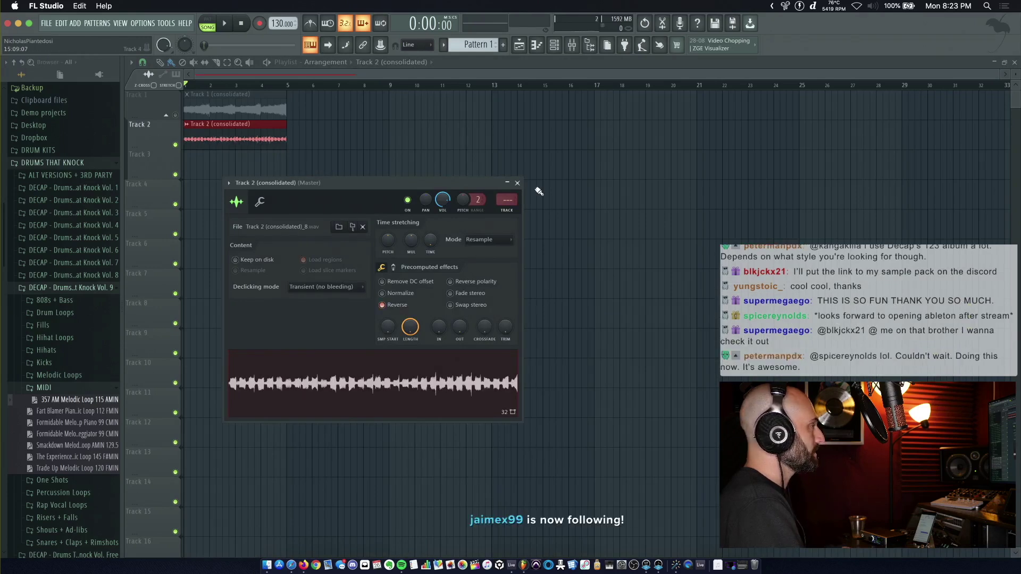
pyautogui.press('space')
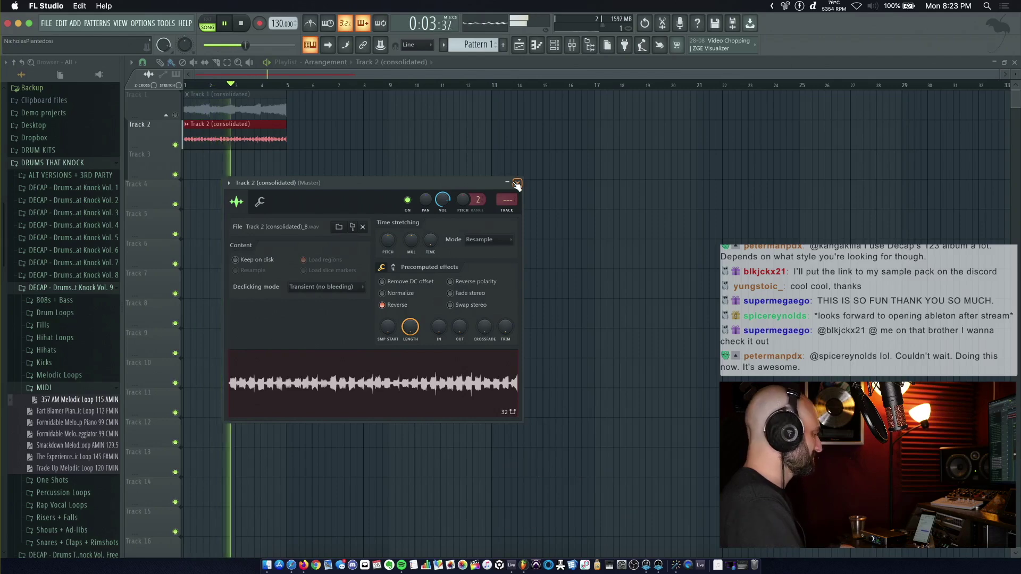
pyautogui.click(177, 116)
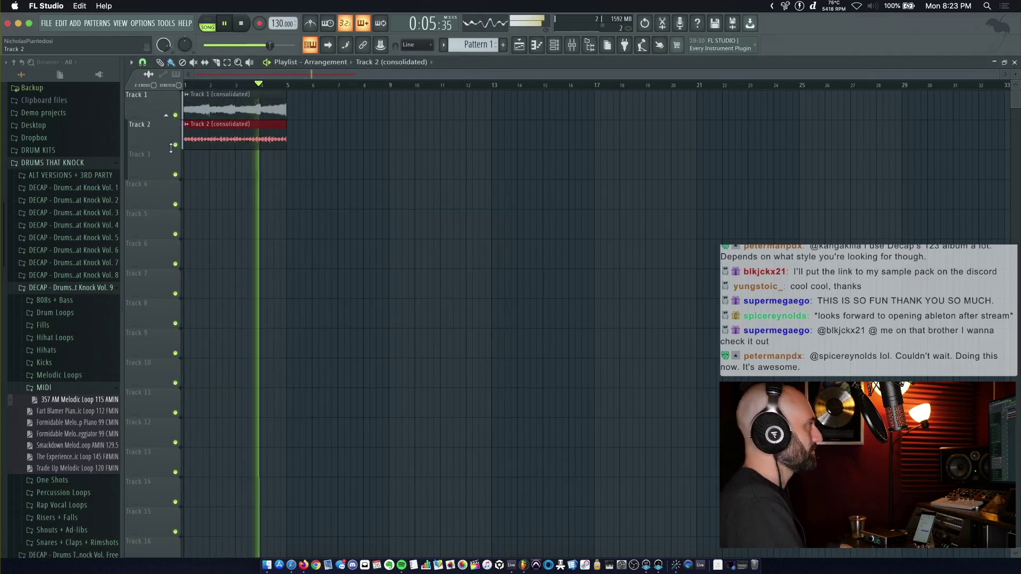
# Step: Route the Track 2 and Track 1 consolidated clips to mixer inserts 3 and 4
pyautogui.doubleClick(250, 136)
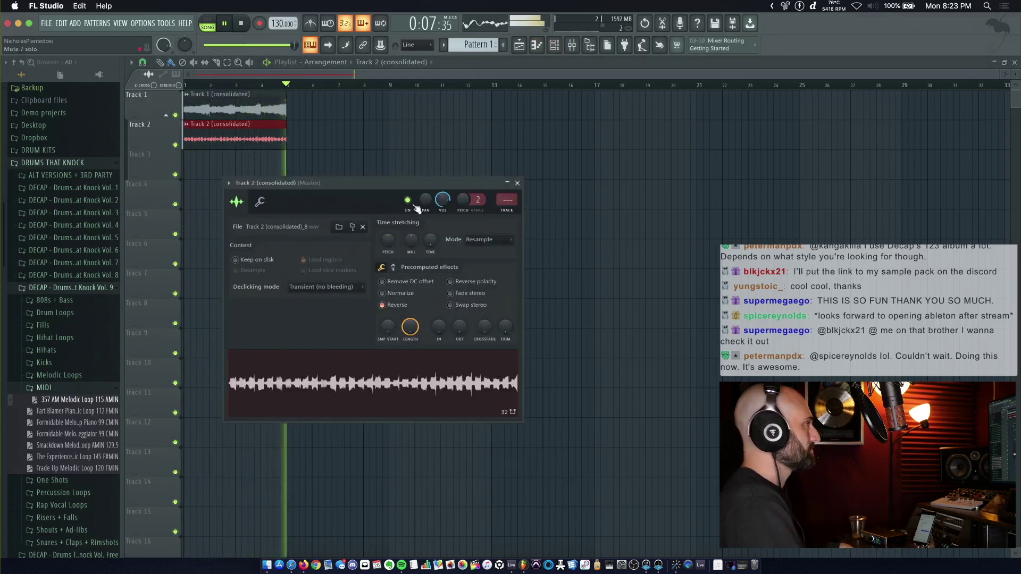
pyautogui.press('super+l')
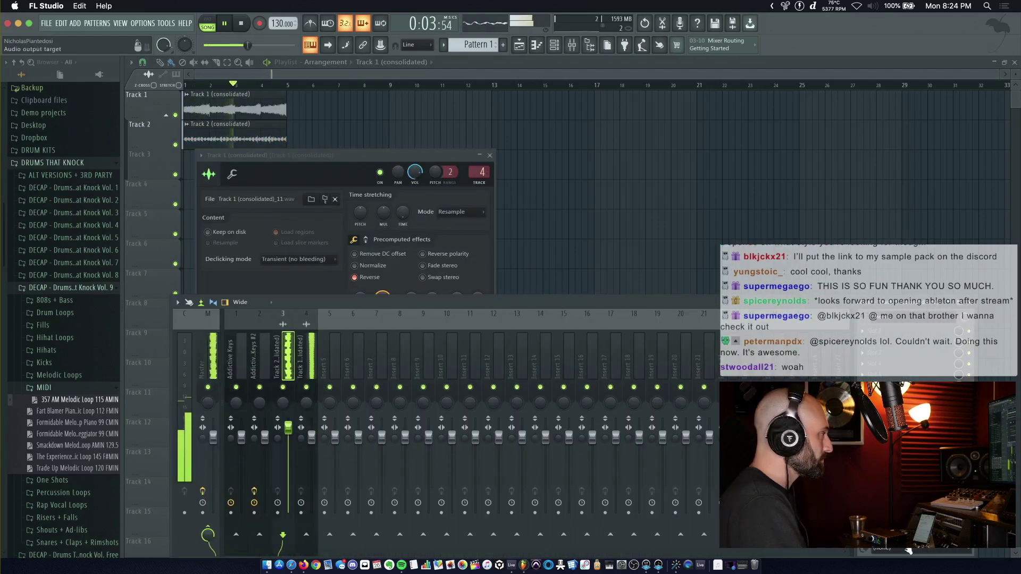